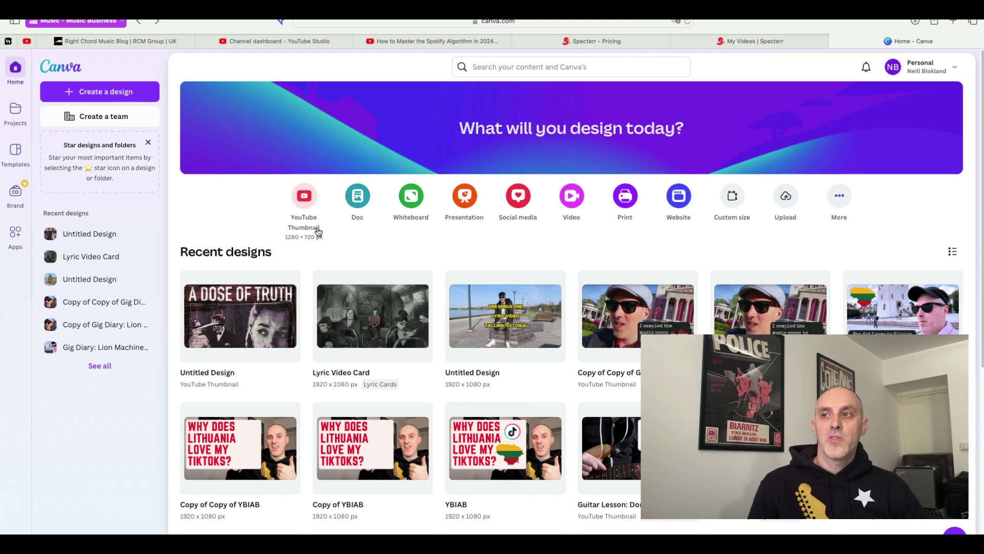
# Search Canva for 'youtube thumbnail' and go to the YouTube Thumbnail 1280 × 720 px templates.
pyautogui.click(524, 75)
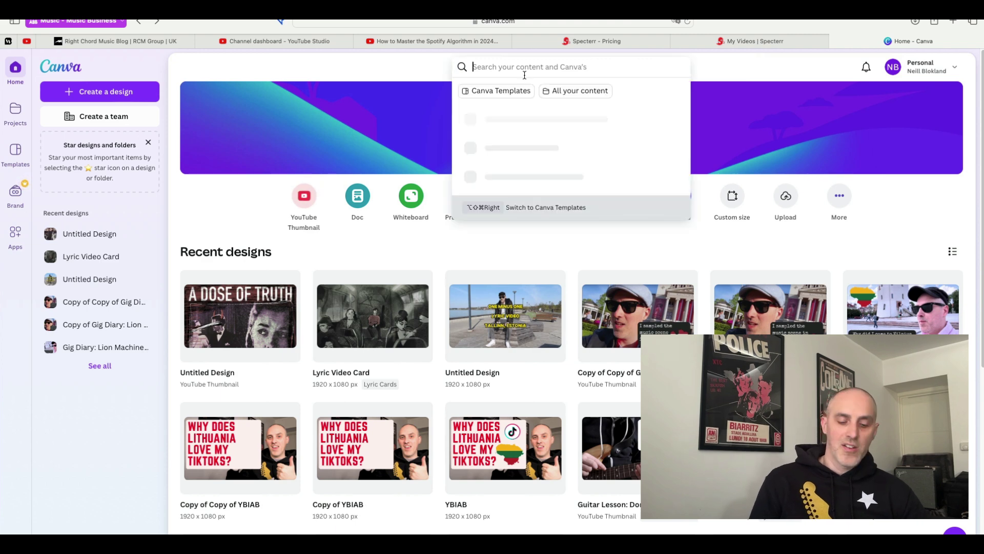
pyautogui.write('yout')
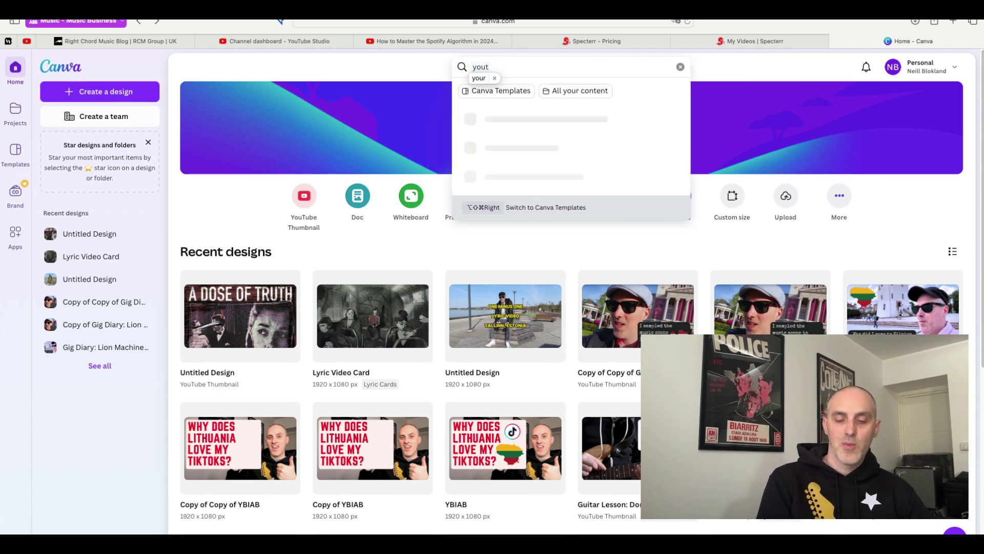
pyautogui.write('ube t')
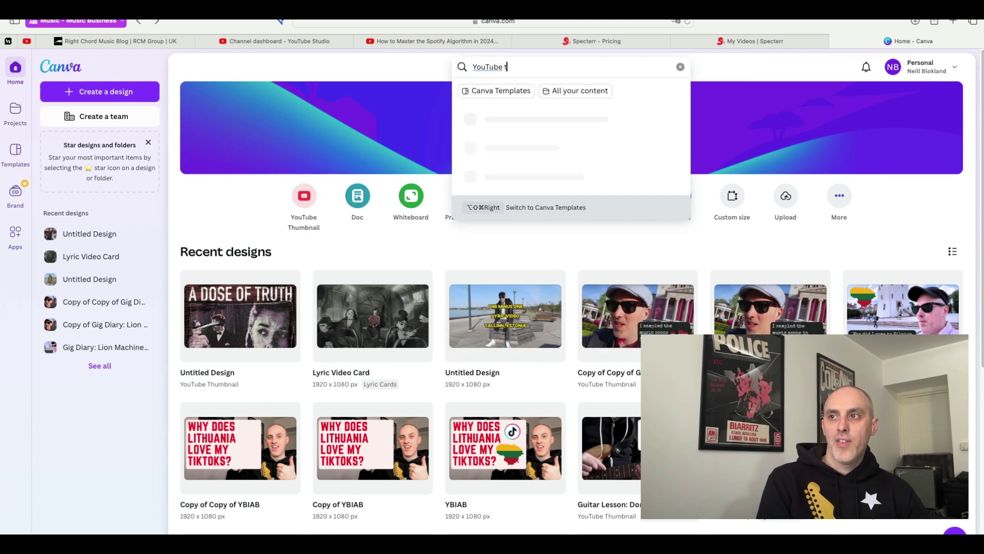
pyautogui.write('humbn')
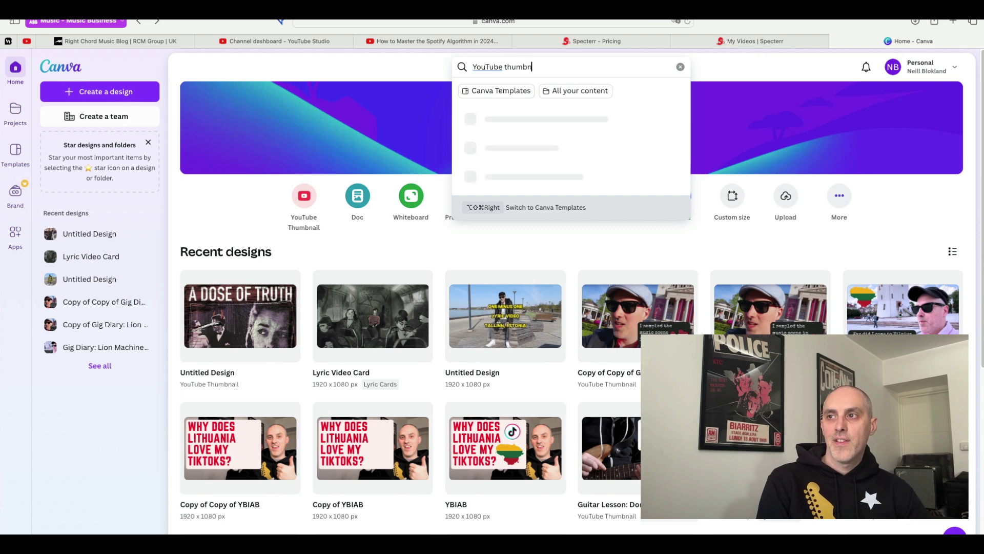
pyautogui.write('ail')
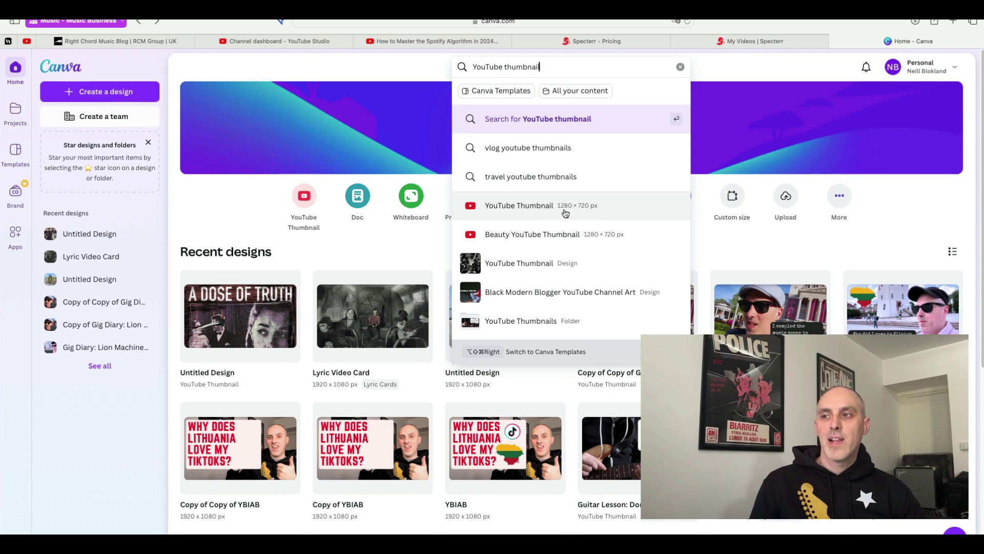
pyautogui.click(568, 213)
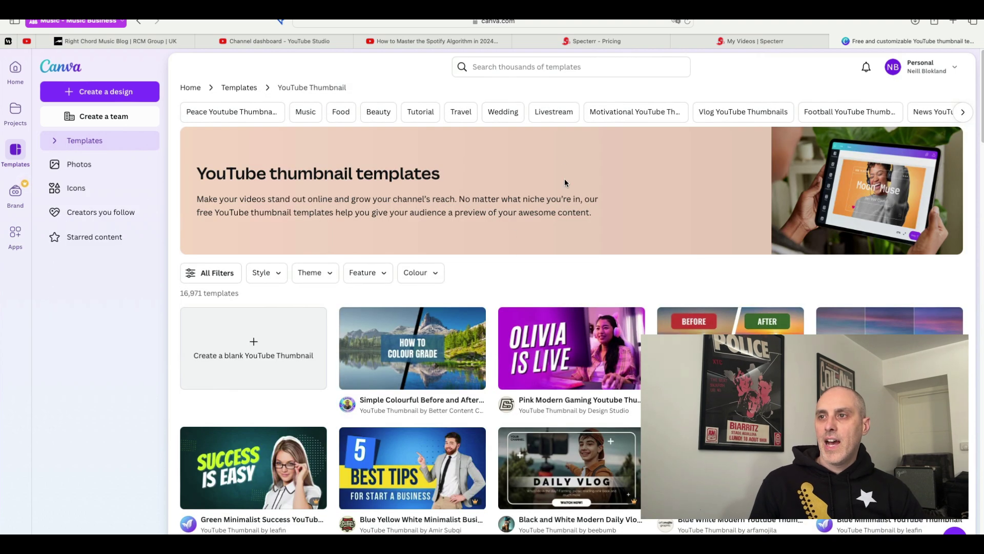
# Create a blank YouTube Thumbnail, browse the Lyrics Videos Quiet Type pages, then show saved Projects.
pyautogui.click(275, 336)
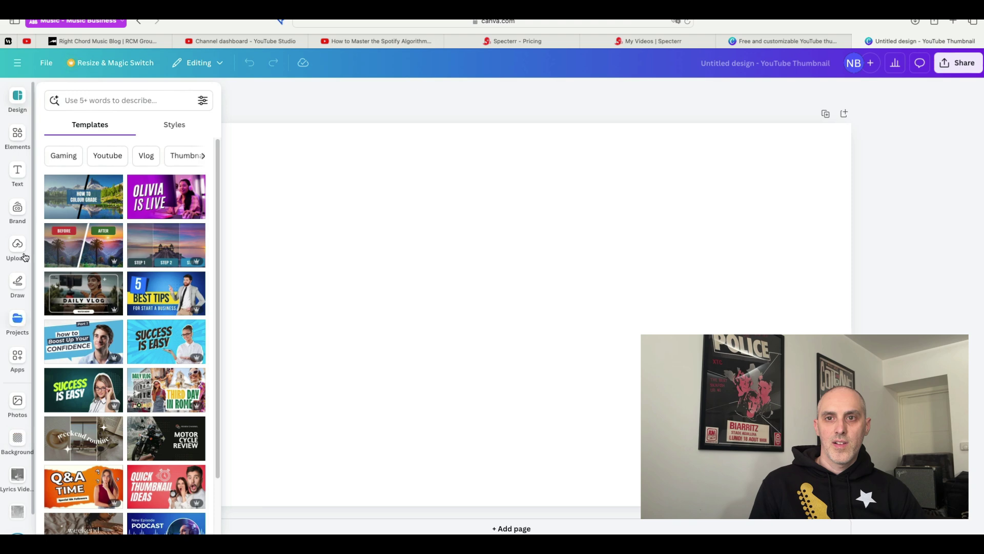
pyautogui.scroll(-1, 12, 207)
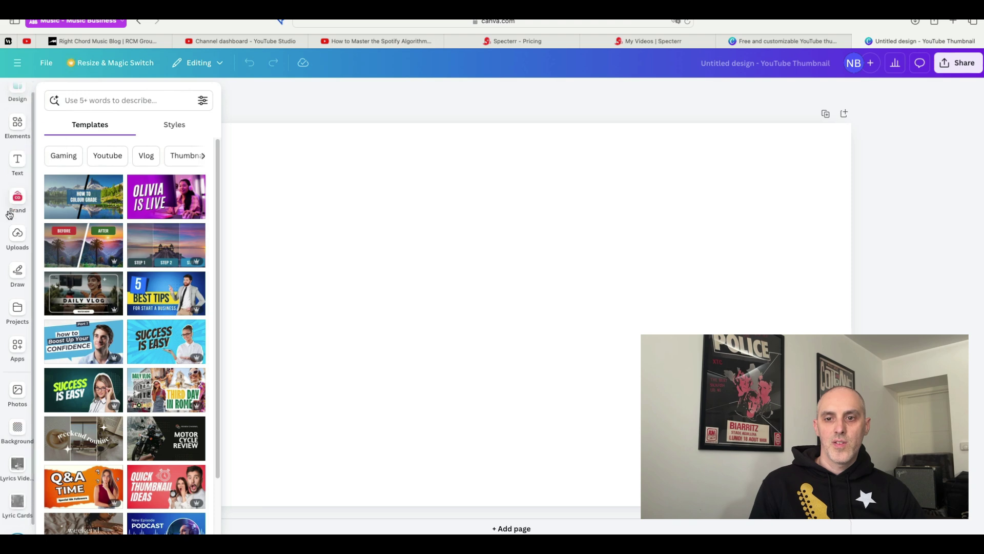
pyautogui.click(19, 462)
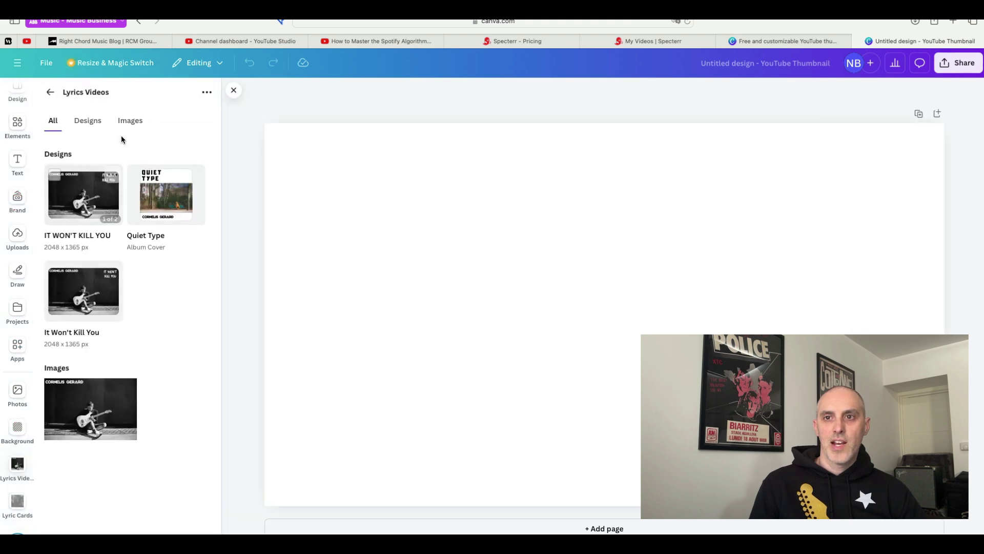
pyautogui.click(167, 191)
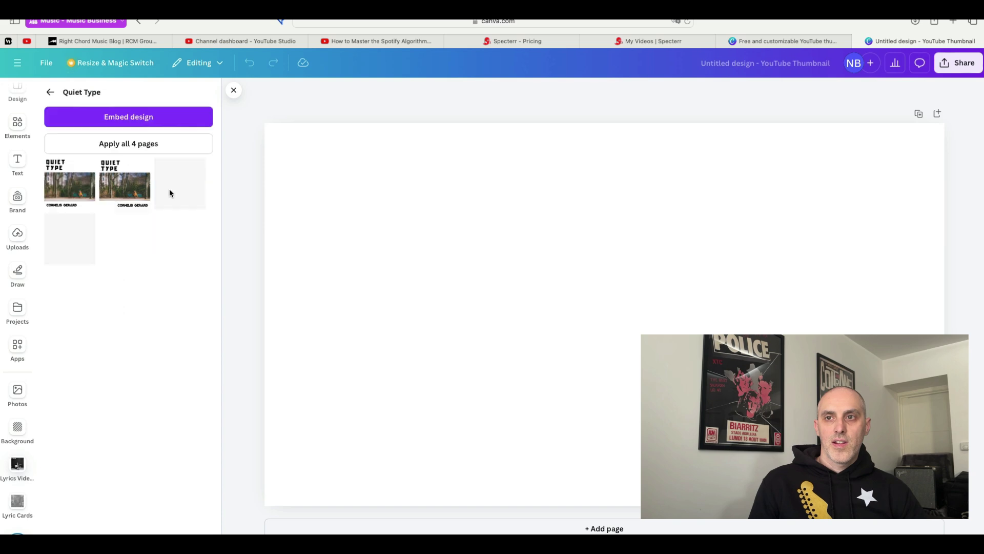
pyautogui.click(78, 174)
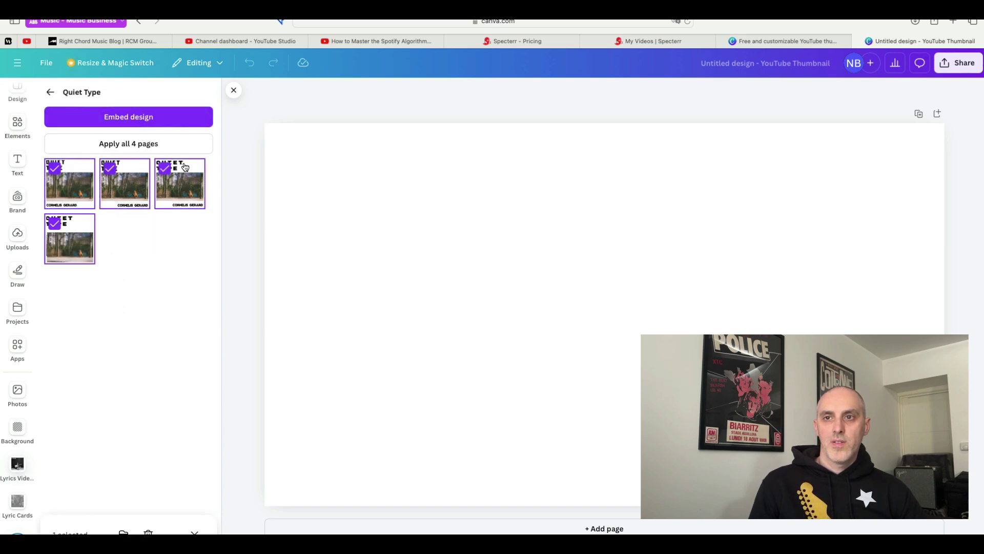
pyautogui.click(70, 167)
pyautogui.click(69, 167)
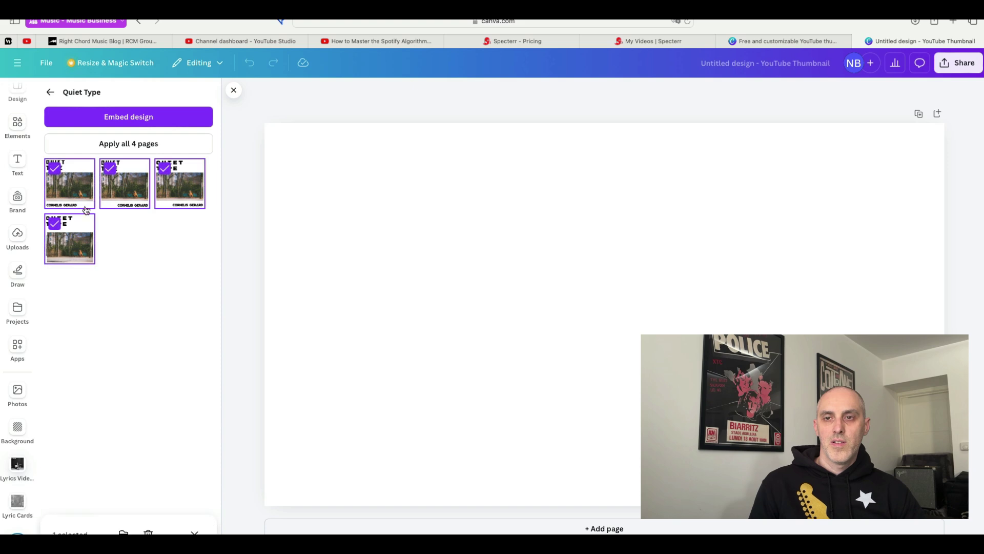
pyautogui.click(27, 311)
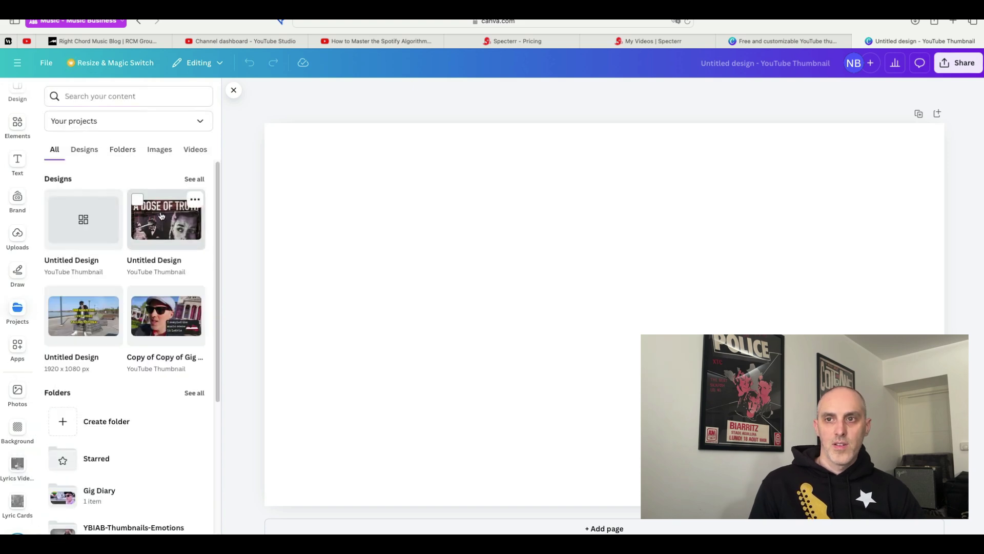
# Add the A Dose of Truth artwork to the thumbnail and set its Saturation to -60.
pyautogui.click(161, 216)
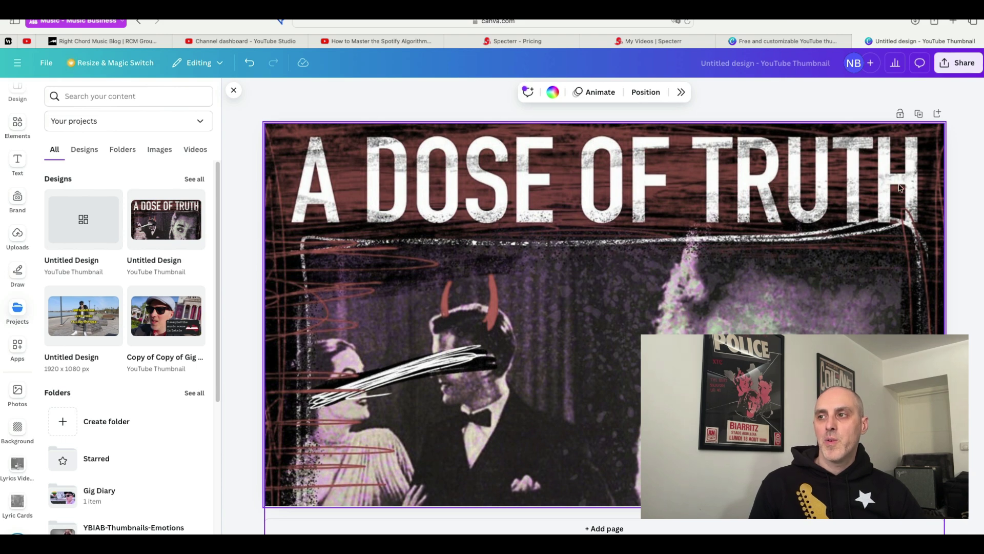
pyautogui.click(717, 199)
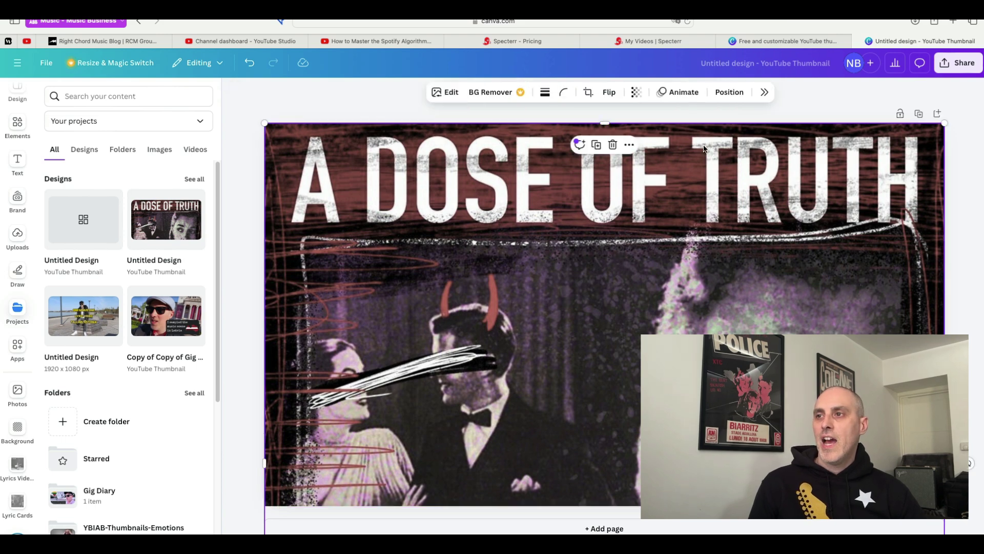
pyautogui.click(451, 92)
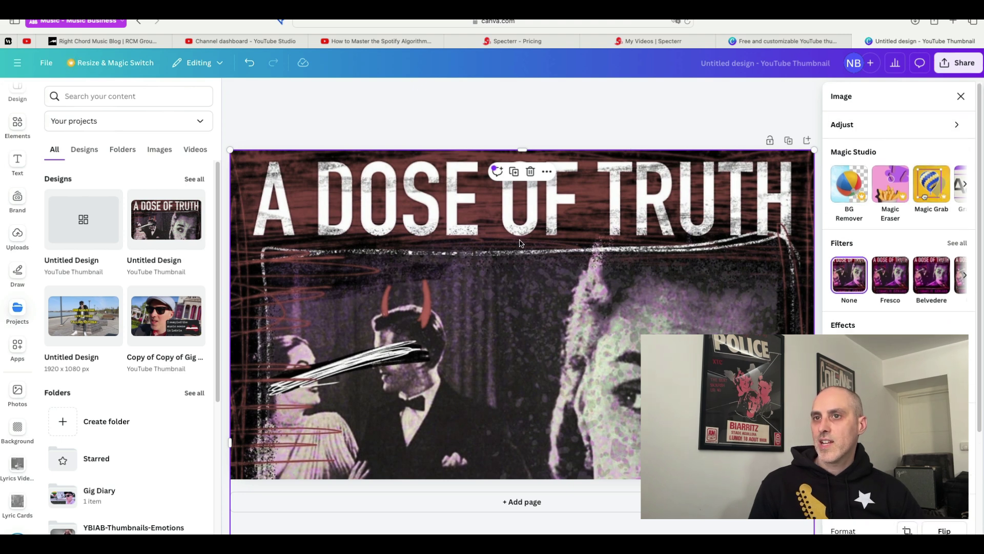
pyautogui.click(913, 125)
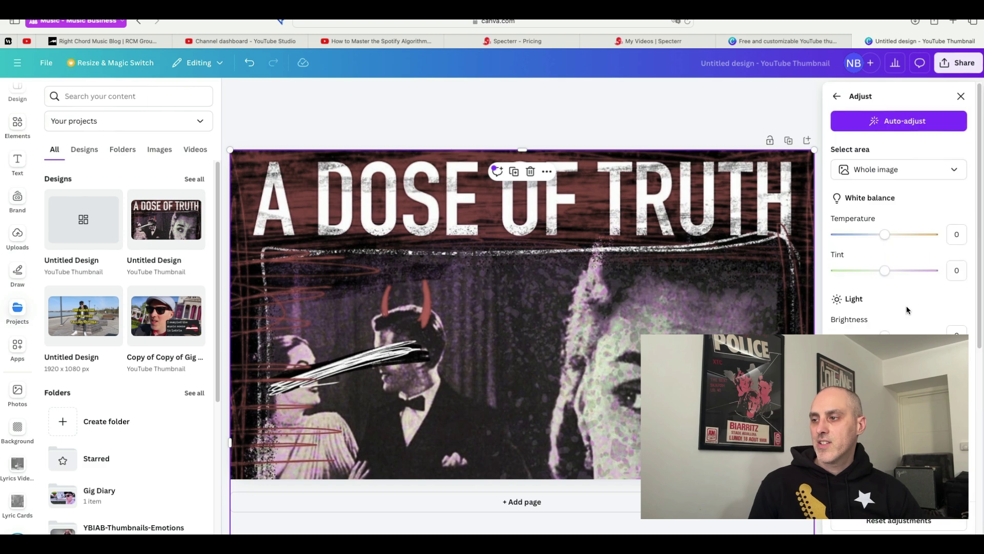
pyautogui.scroll(-5, 906, 310)
pyautogui.moveTo(884, 294); pyautogui.dragTo(854, 301)
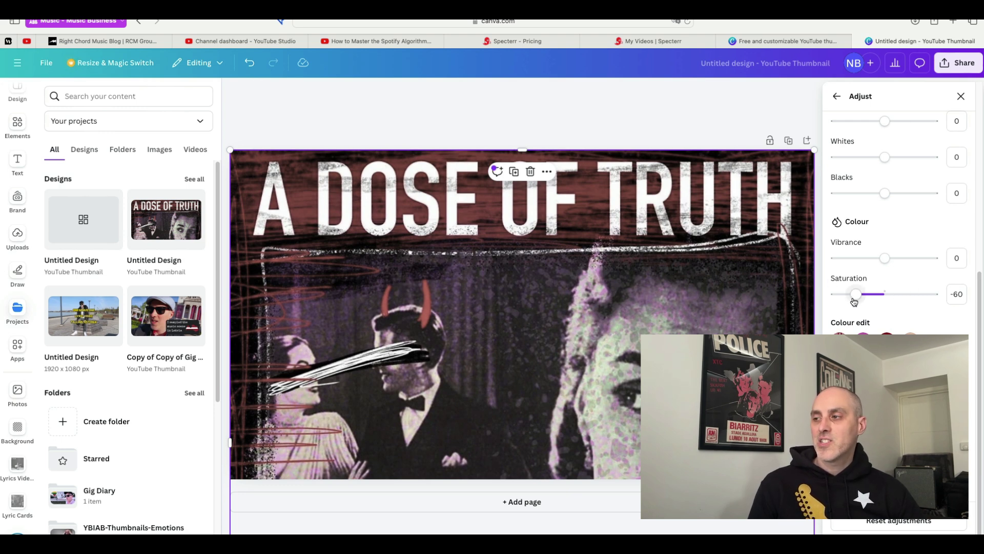
pyautogui.click(970, 63)
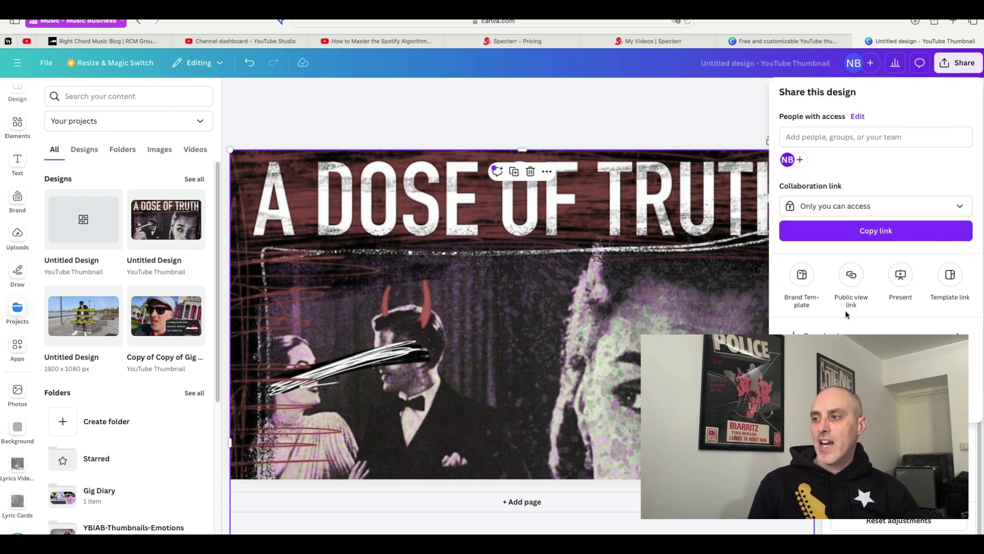
pyautogui.click(820, 334)
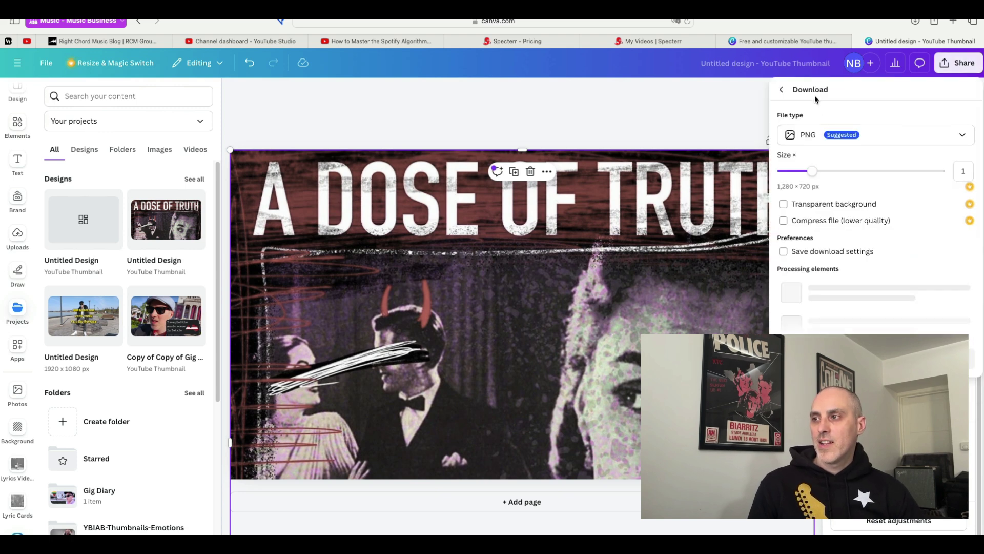
pyautogui.click(817, 135)
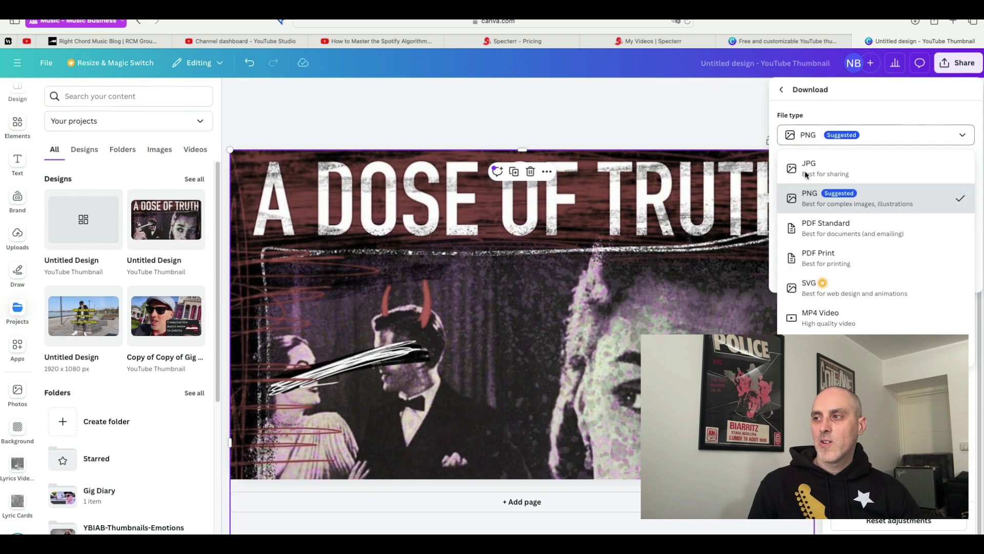
pyautogui.click(679, 144)
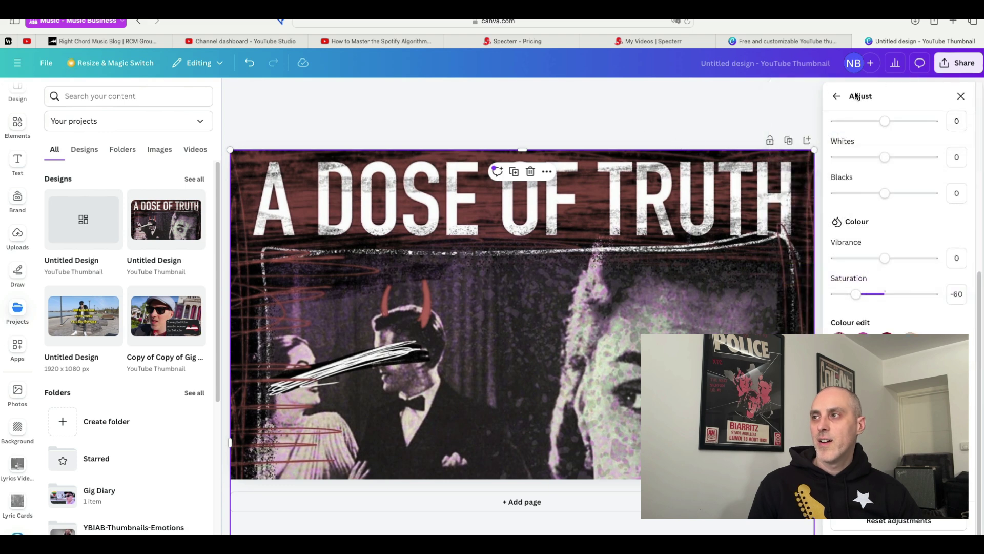
# From the Specterr videos list, start a new video using the Forest of Lights preset.
pyautogui.click(667, 47)
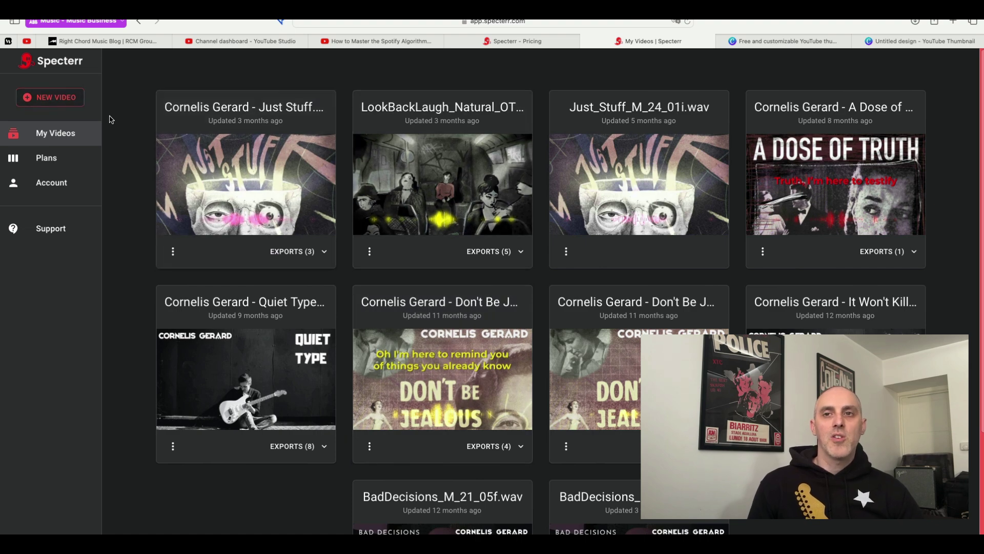
pyautogui.click(71, 104)
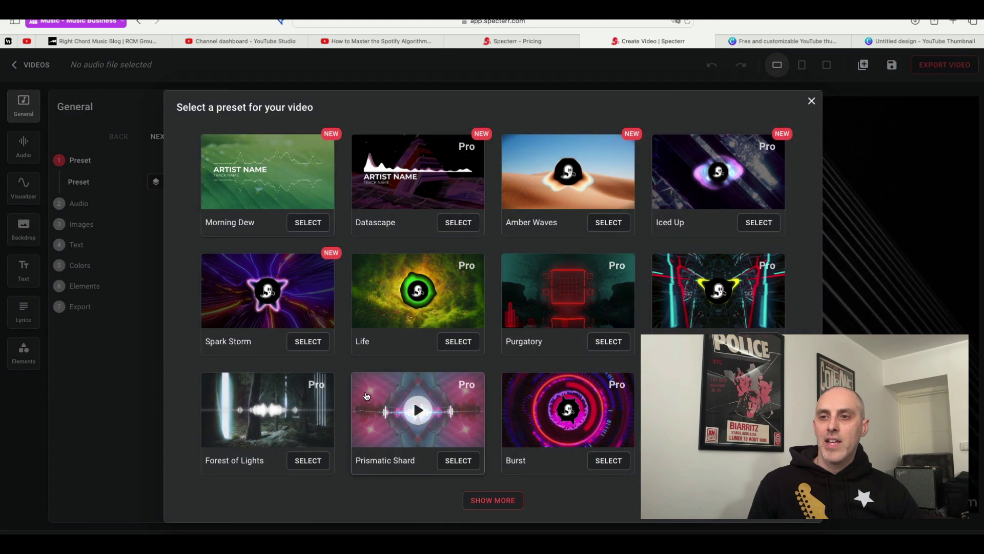
pyautogui.click(489, 501)
pyautogui.scroll(-10, 497, 359)
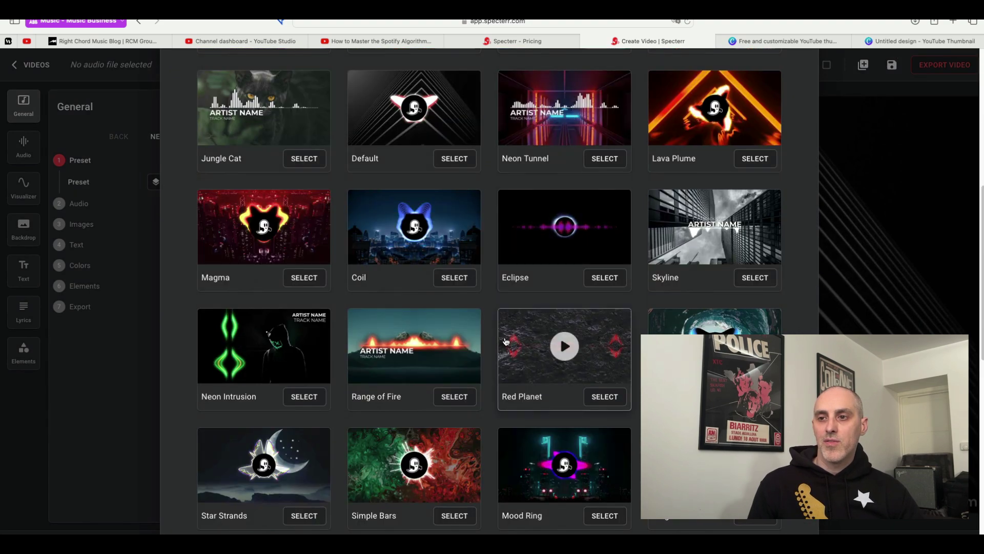
pyautogui.scroll(7, 506, 335)
pyautogui.scroll(3, 506, 336)
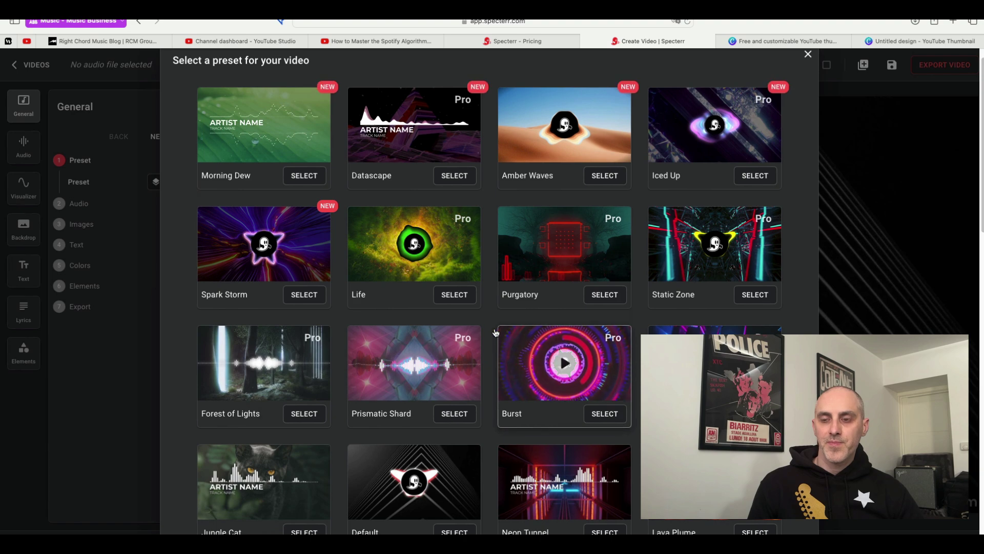
pyautogui.click(315, 413)
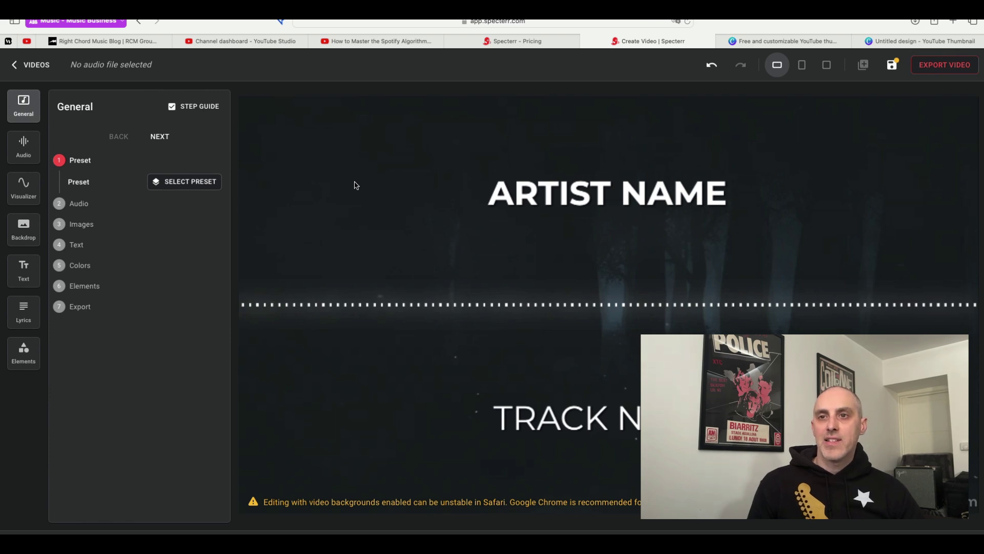
# Upload the Get Good mp3 as the video's soundtrack.
pyautogui.click(24, 159)
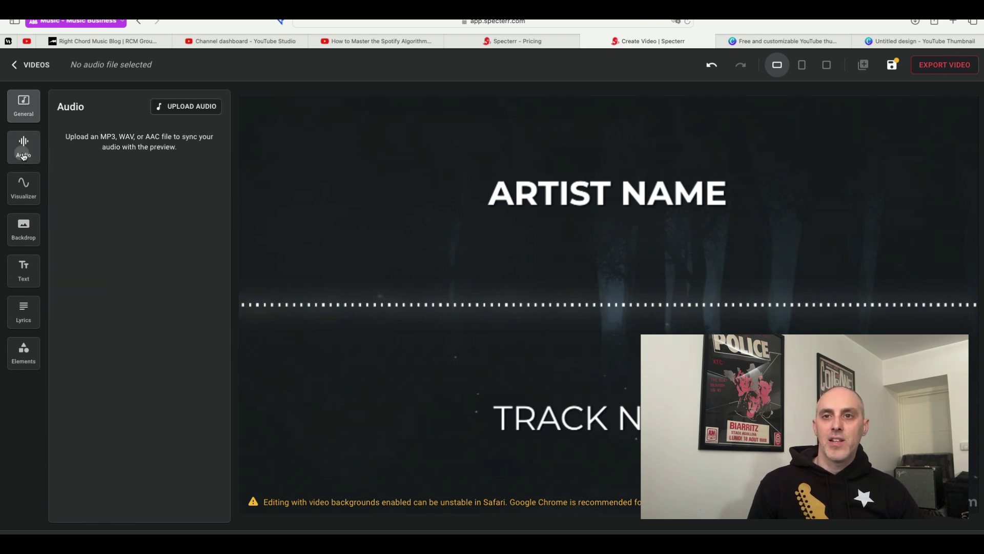
pyautogui.click(200, 106)
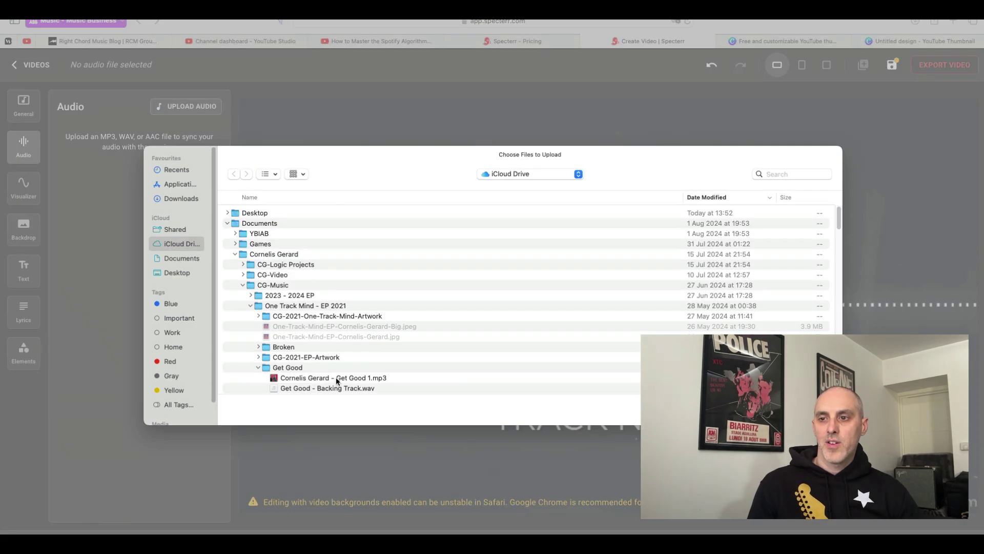
pyautogui.click(338, 379)
pyautogui.press('Return')
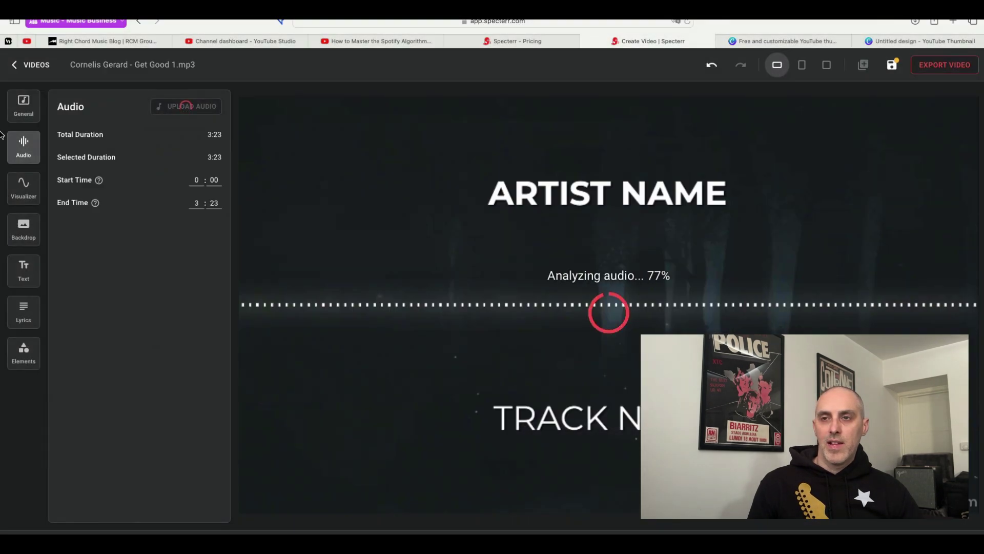
# Set the backdrop to CS-Lyric Video Card.png from the CG-Lyric Videos folder.
pyautogui.moveTo(0, 134)
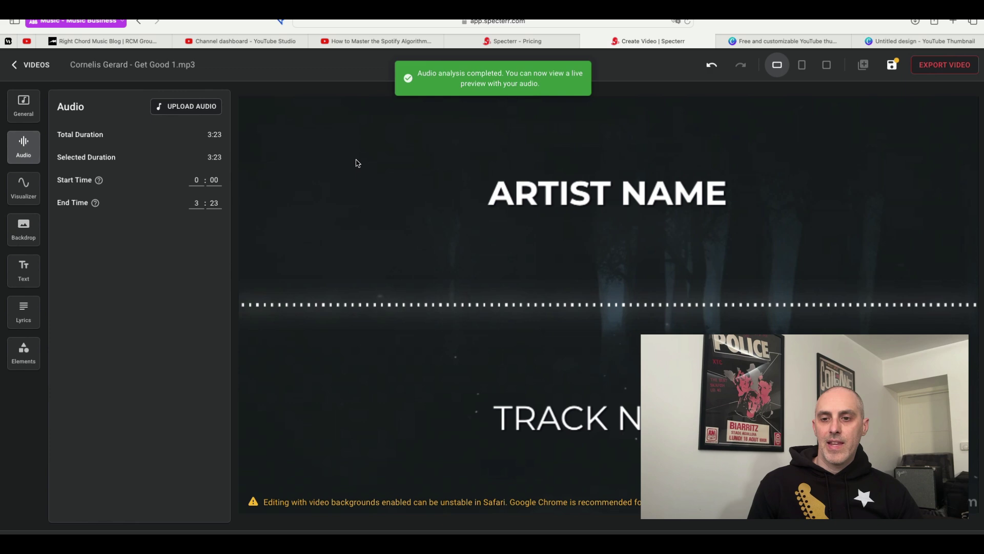
pyautogui.click(24, 229)
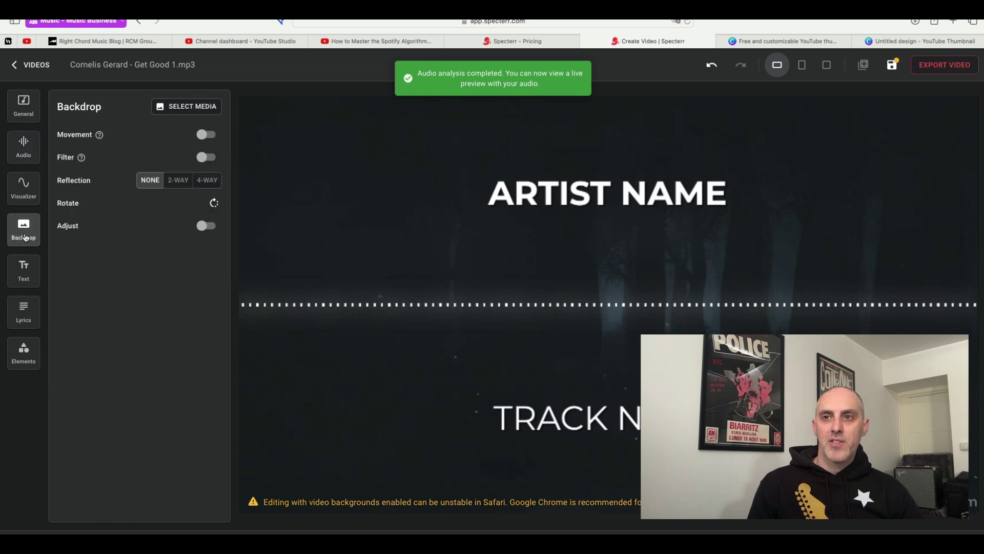
pyautogui.click(176, 108)
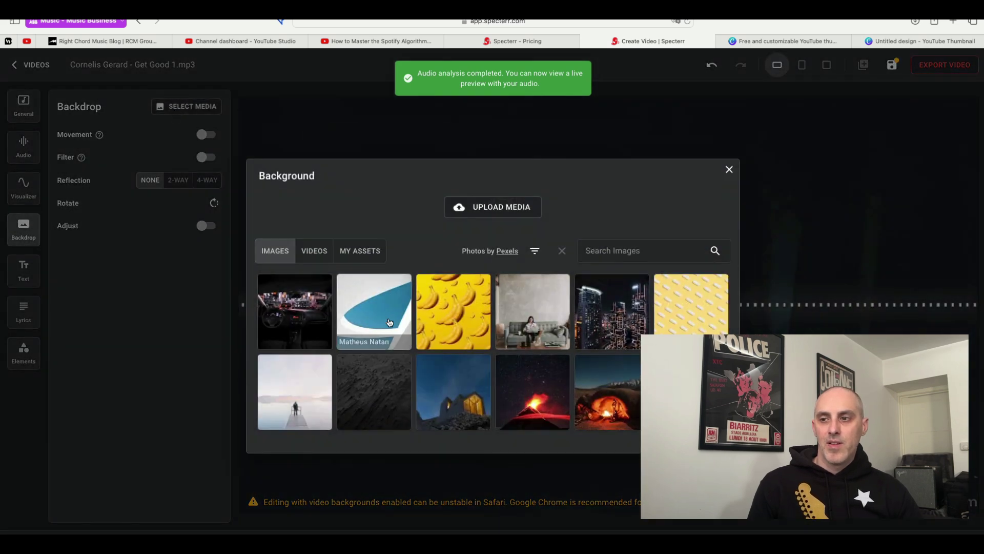
pyautogui.click(469, 206)
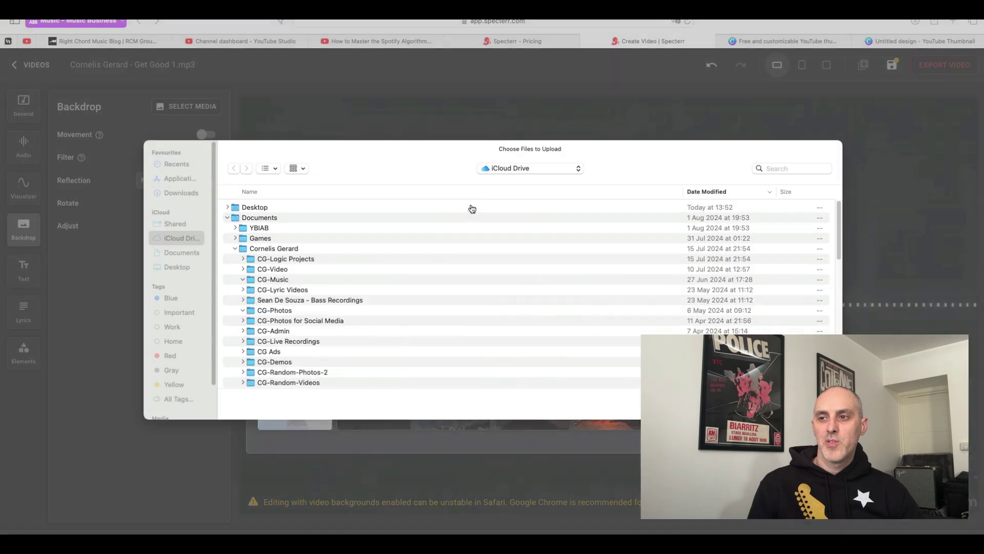
pyautogui.scroll(-4, 313, 349)
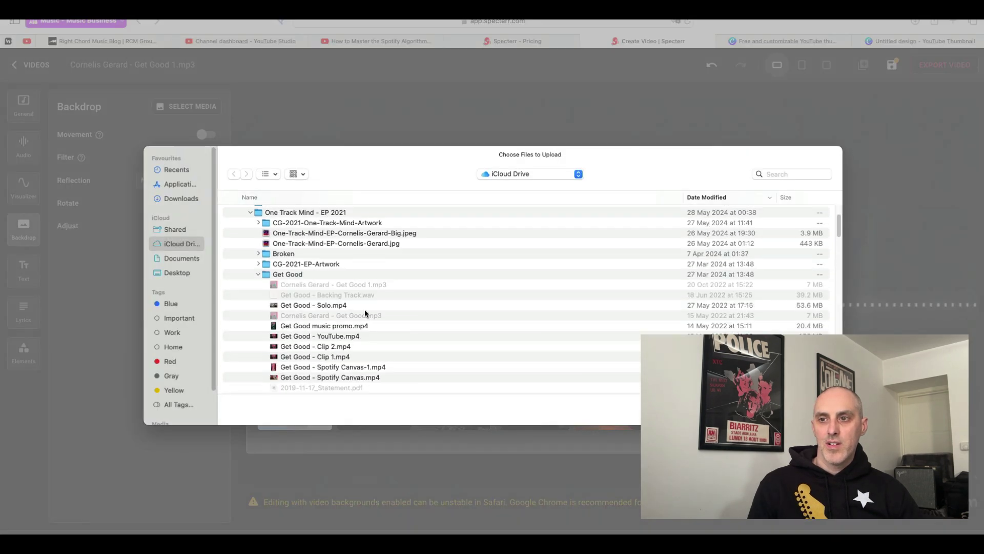
pyautogui.scroll(-1, 341, 311)
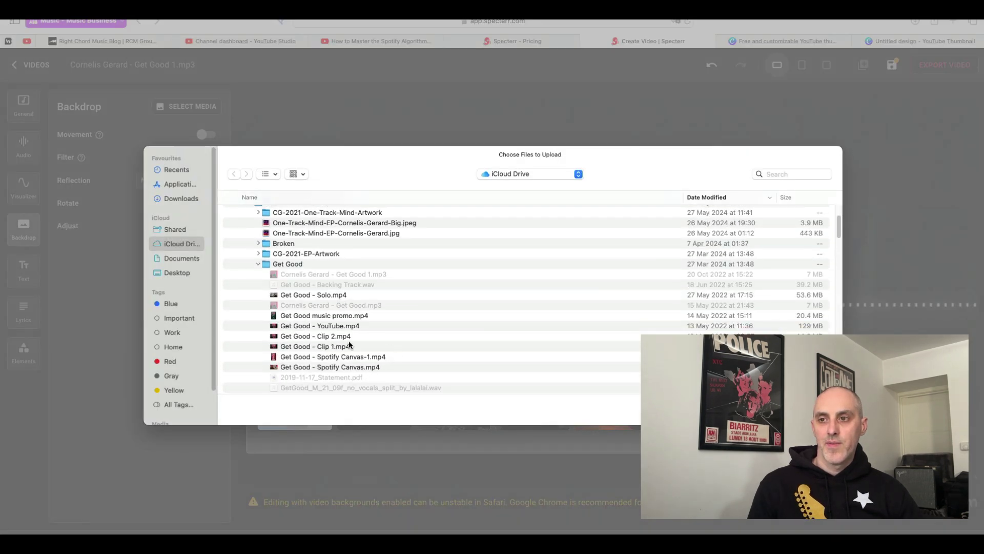
pyautogui.scroll(1, 349, 344)
pyautogui.click(259, 258)
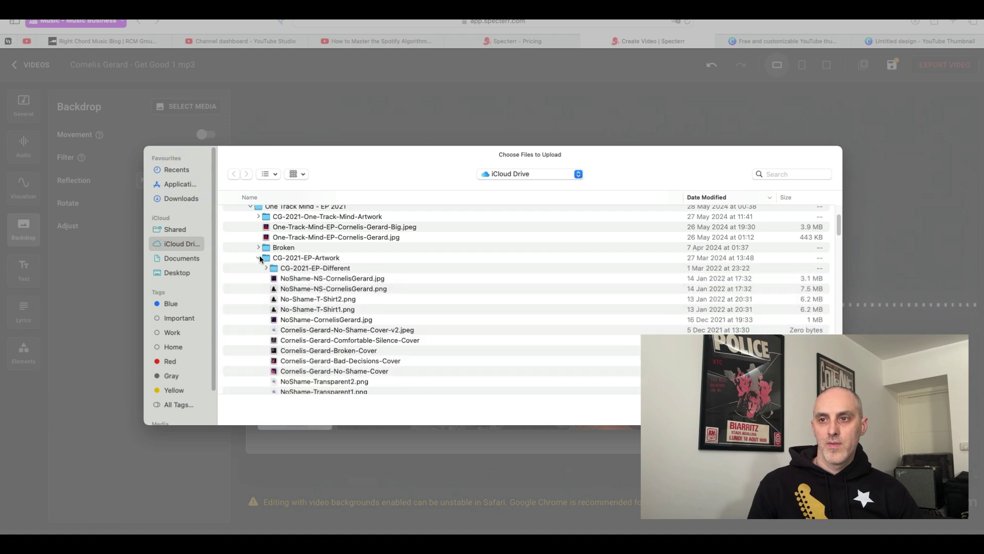
pyautogui.click(259, 258)
pyautogui.scroll(-5, 308, 288)
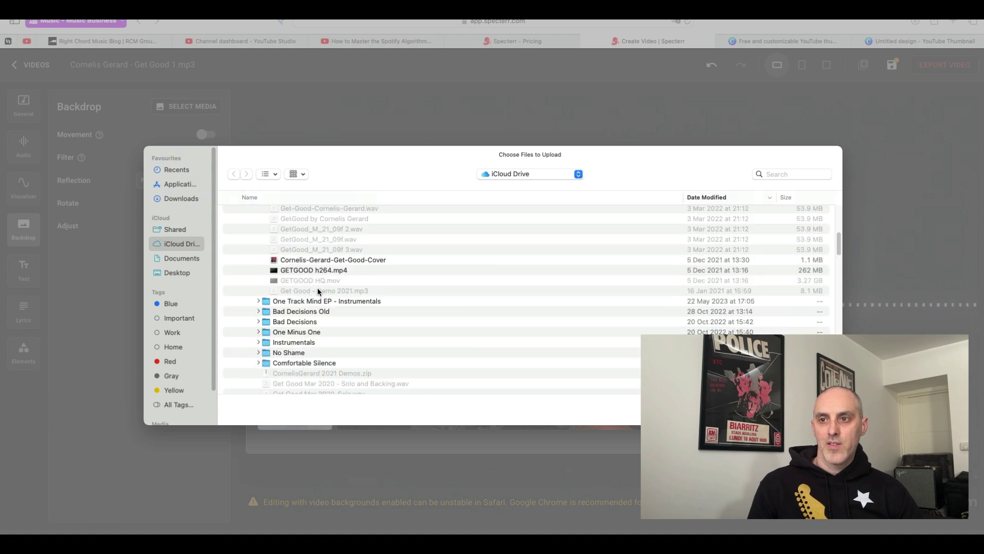
pyautogui.scroll(-5, 317, 291)
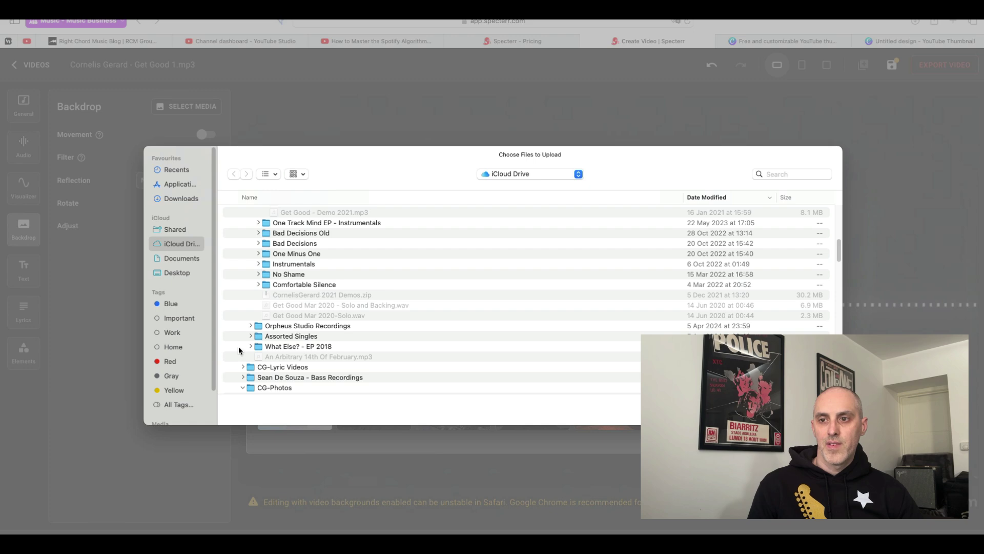
pyautogui.click(243, 367)
pyautogui.scroll(-5, 307, 333)
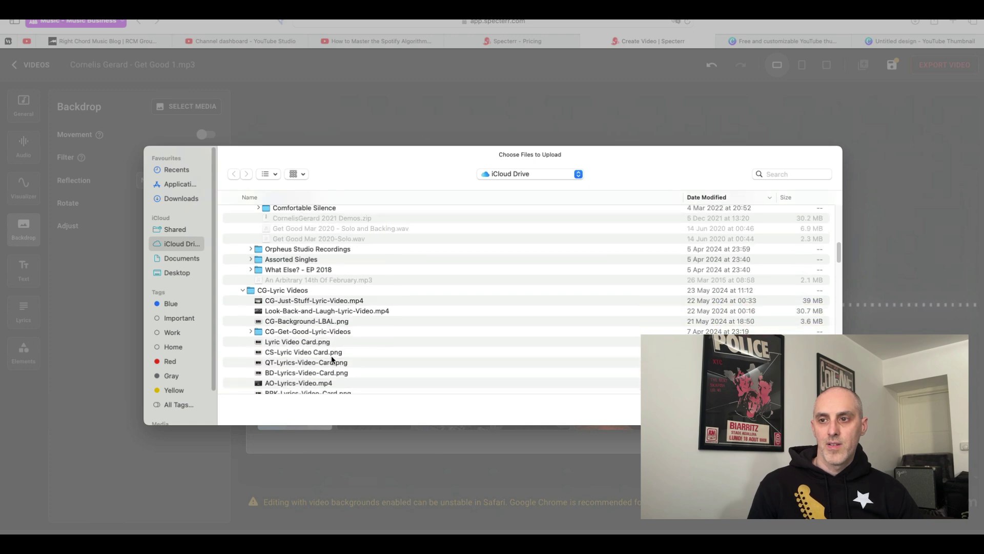
pyautogui.doubleClick(318, 344)
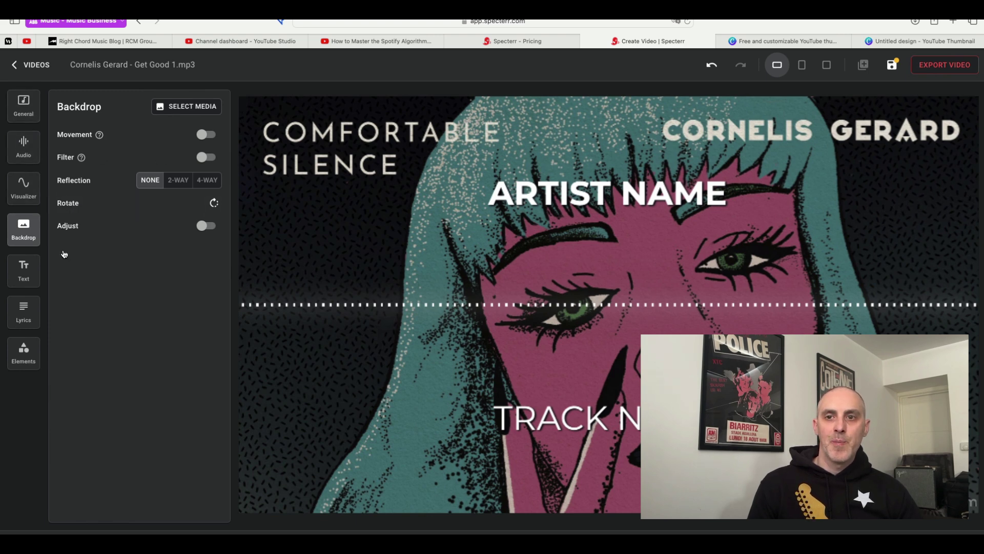
# Replace the ARTIST NAME placeholder text with the artist's name.
pyautogui.click(24, 270)
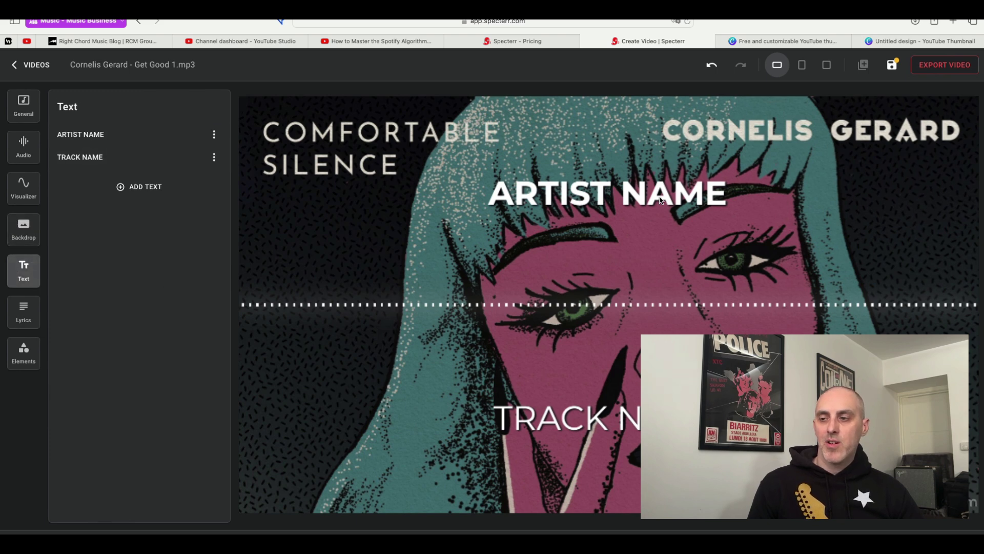
pyautogui.click(125, 133)
pyautogui.click(104, 167)
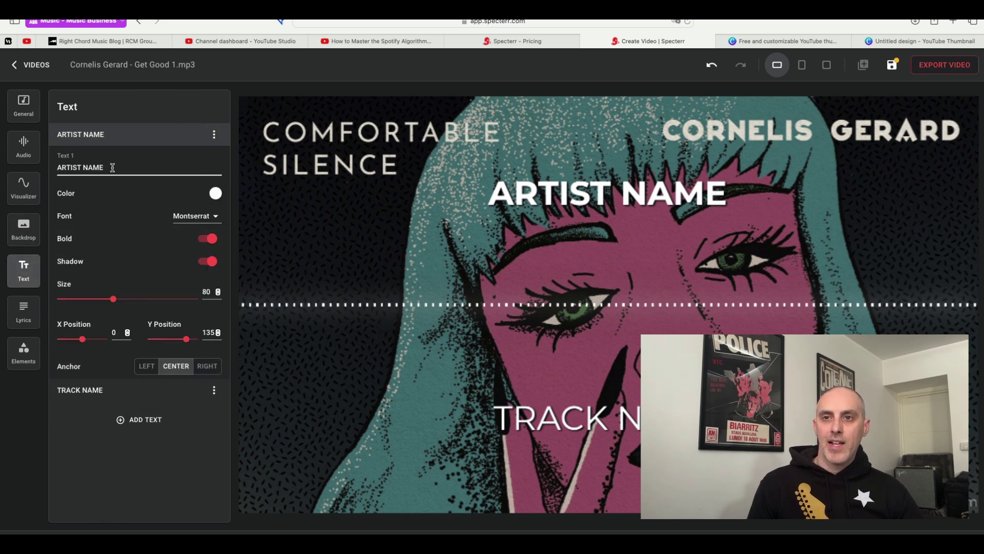
pyautogui.moveTo(104, 167); pyautogui.dragTo(57, 167)
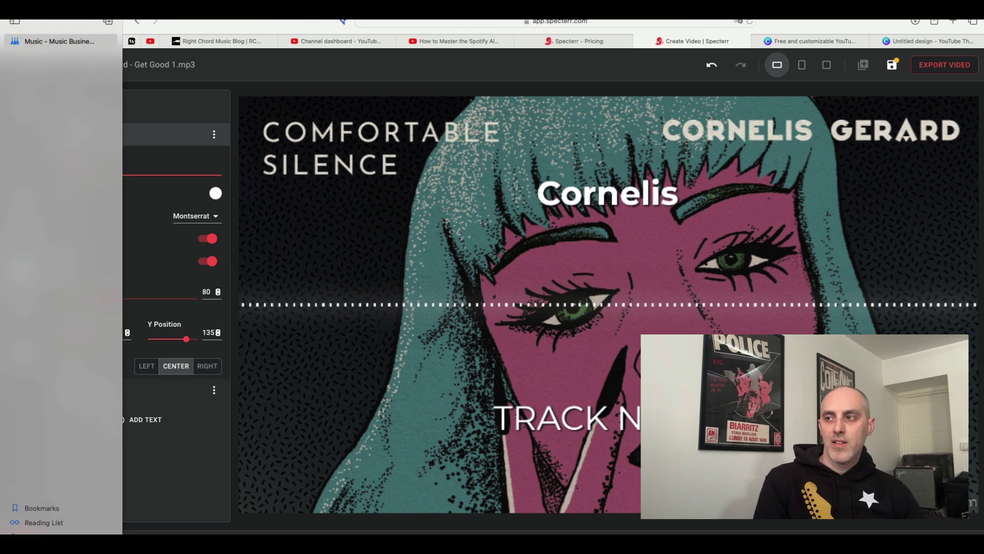
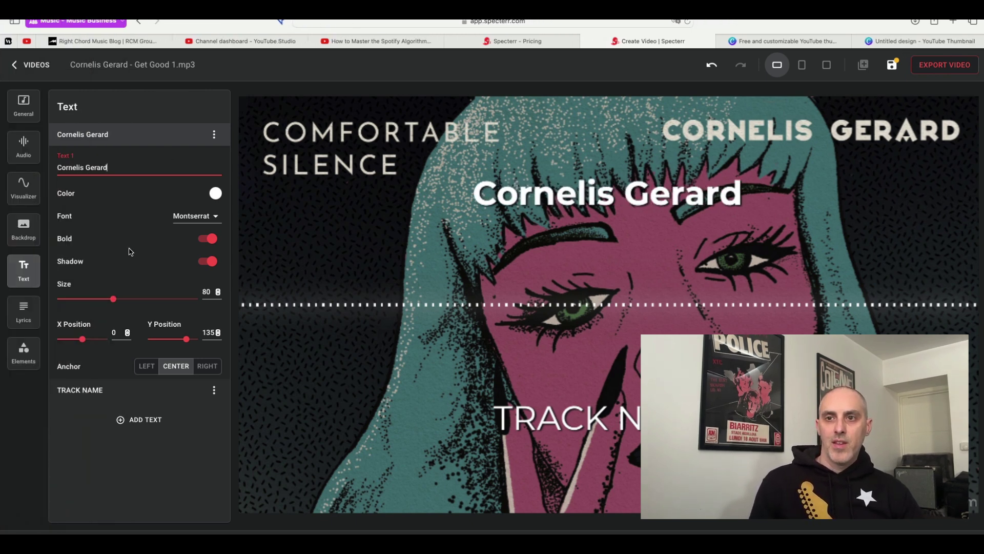
# Style the artist name light pink (E2A8A8) in Pacifico and move it to X -63, Y 87.
pyautogui.click(210, 195)
pyautogui.click(321, 218)
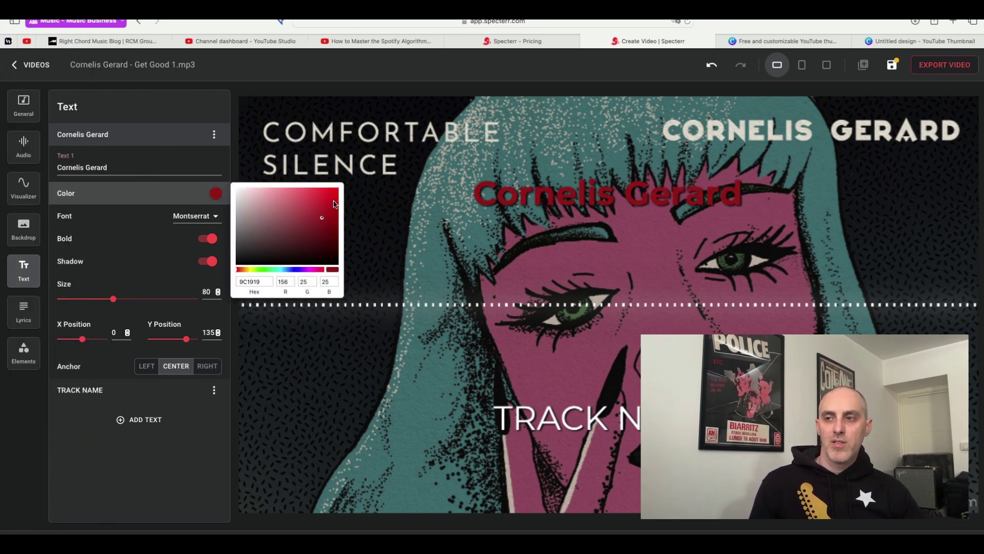
pyautogui.click(95, 253)
pyautogui.click(195, 216)
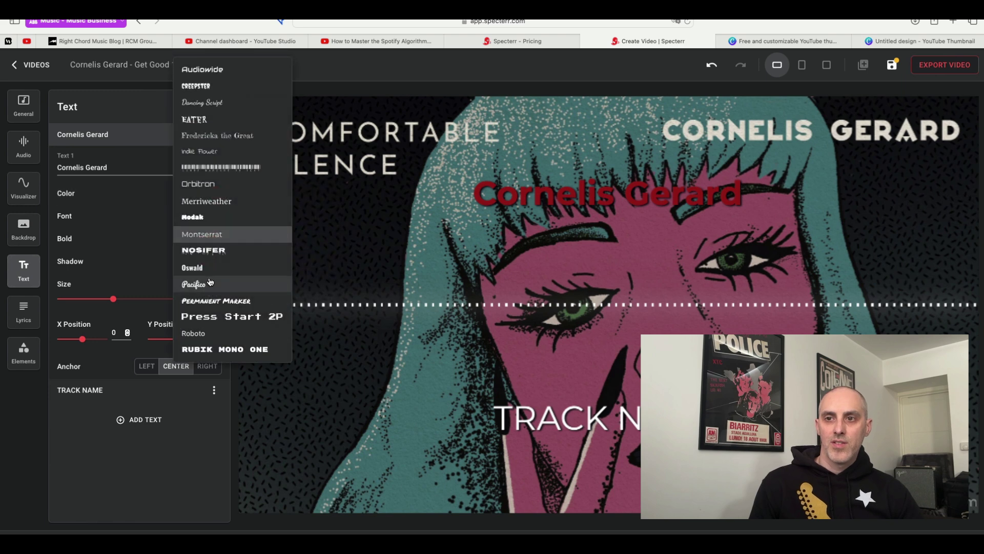
pyautogui.click(187, 273)
pyautogui.click(215, 194)
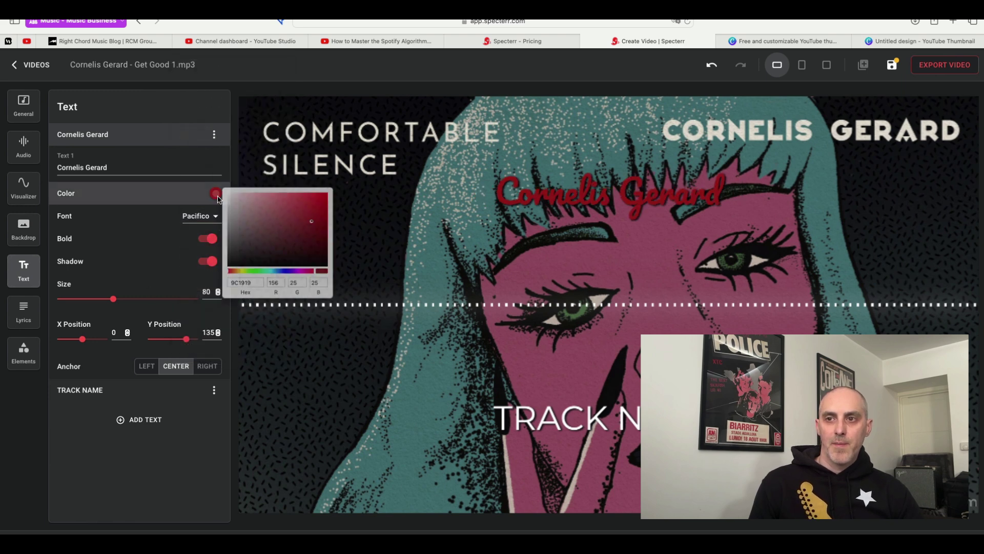
pyautogui.click(247, 203)
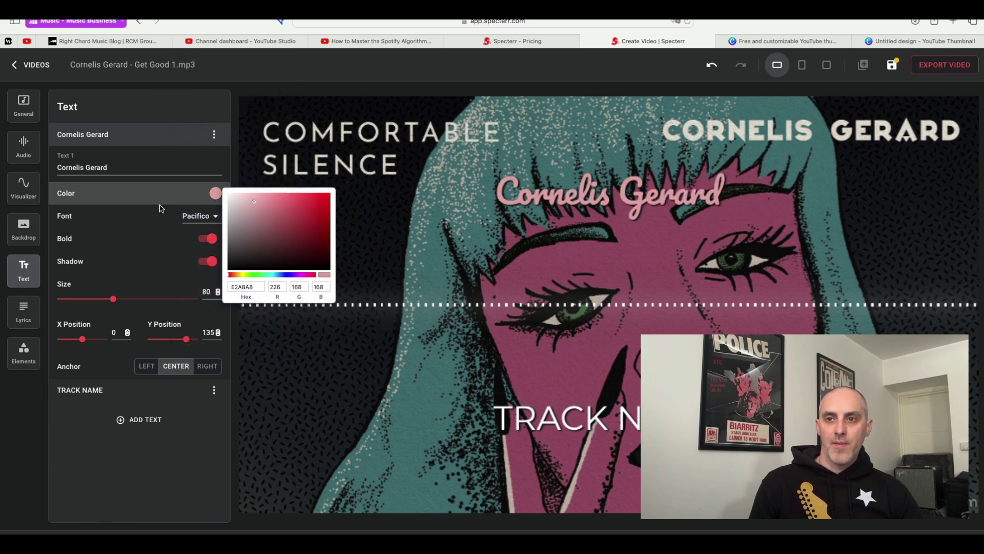
pyautogui.click(183, 280)
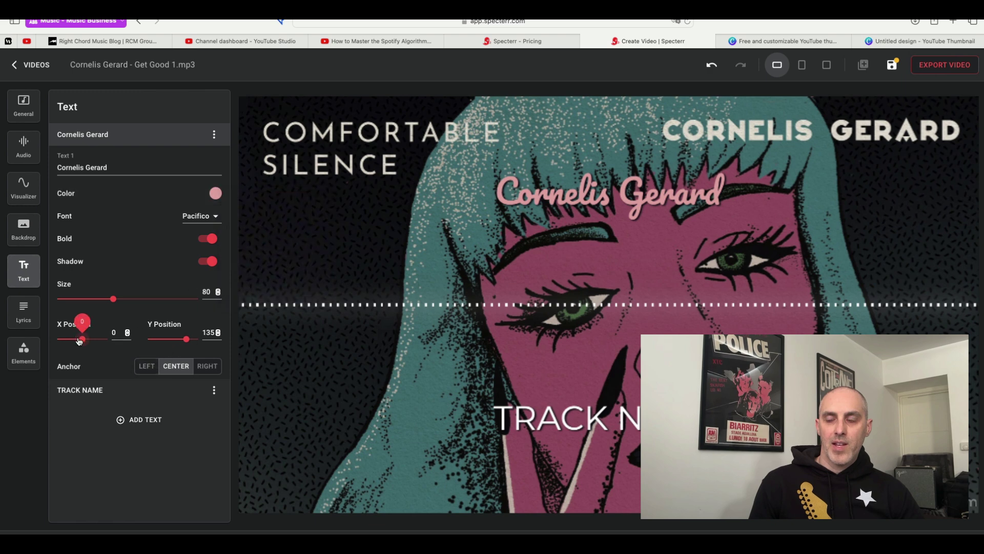
pyautogui.moveTo(79, 342); pyautogui.dragTo(79, 340)
pyautogui.moveTo(186, 339)
pyautogui.mouseDown()
pyautogui.moveTo(163, 346)
pyautogui.moveTo(182, 344)
pyautogui.mouseUp()
# Retitle the track 'A song I wrote', collapse both text sections, and add a NEW TEXT item.
pyautogui.click(157, 393)
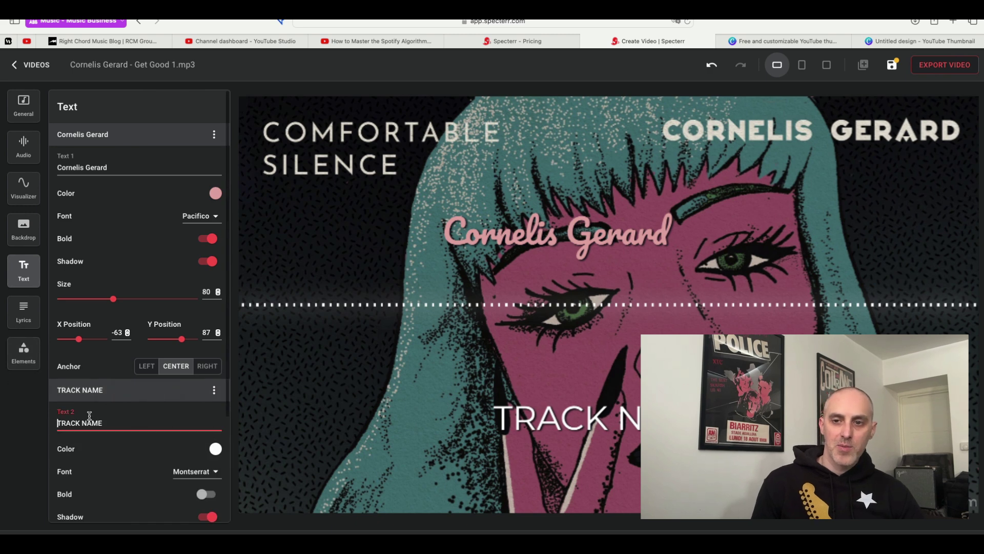
pyautogui.write('A so')
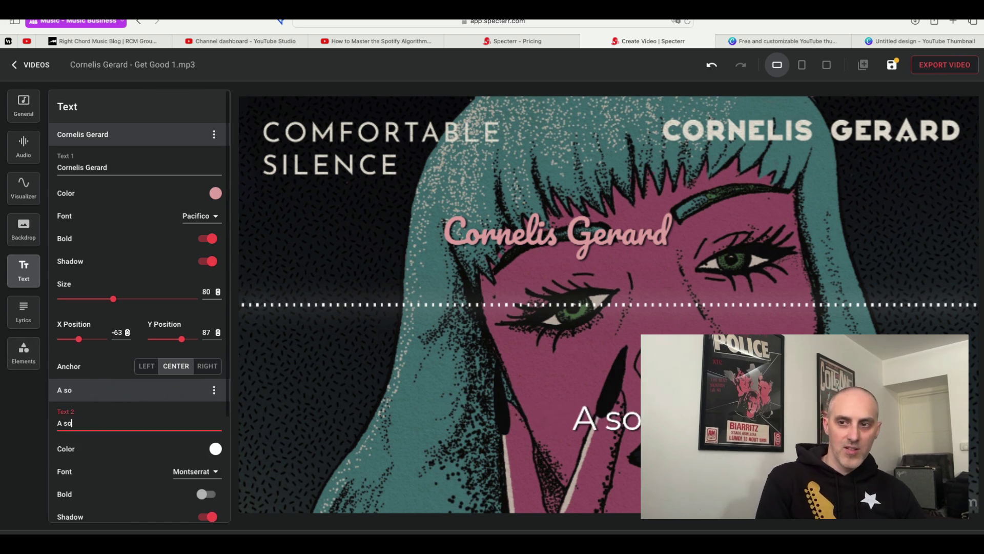
pyautogui.write('ng I wrote')
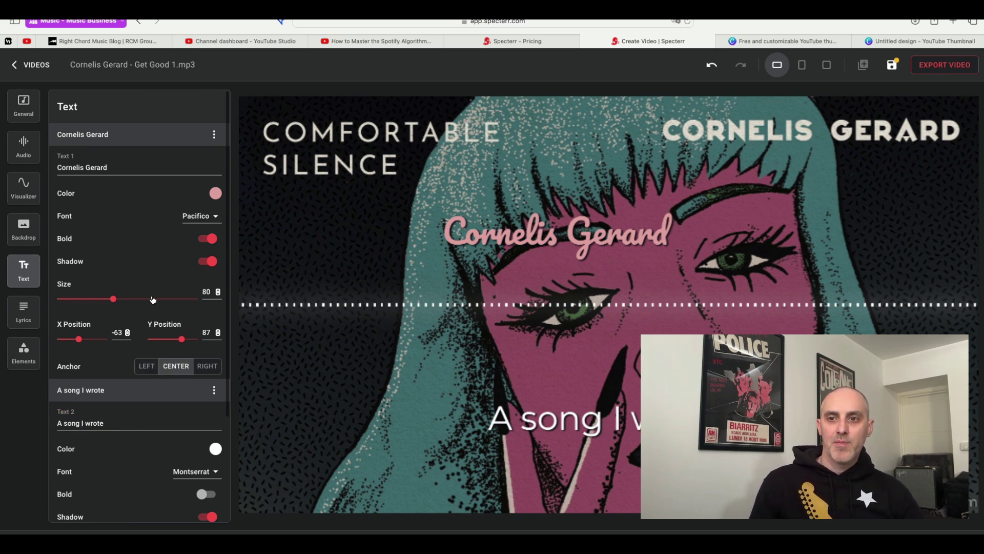
pyautogui.click(185, 134)
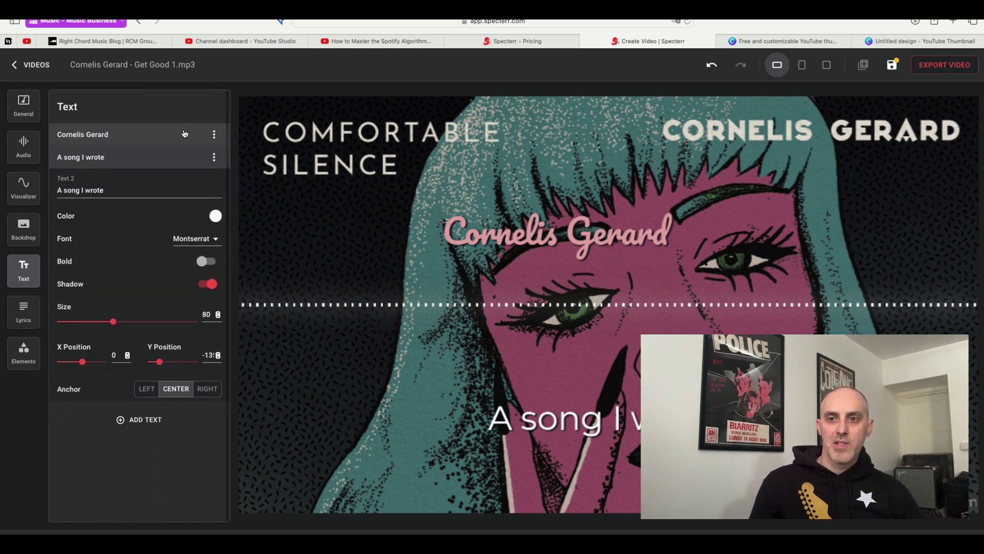
pyautogui.click(142, 158)
pyautogui.click(132, 188)
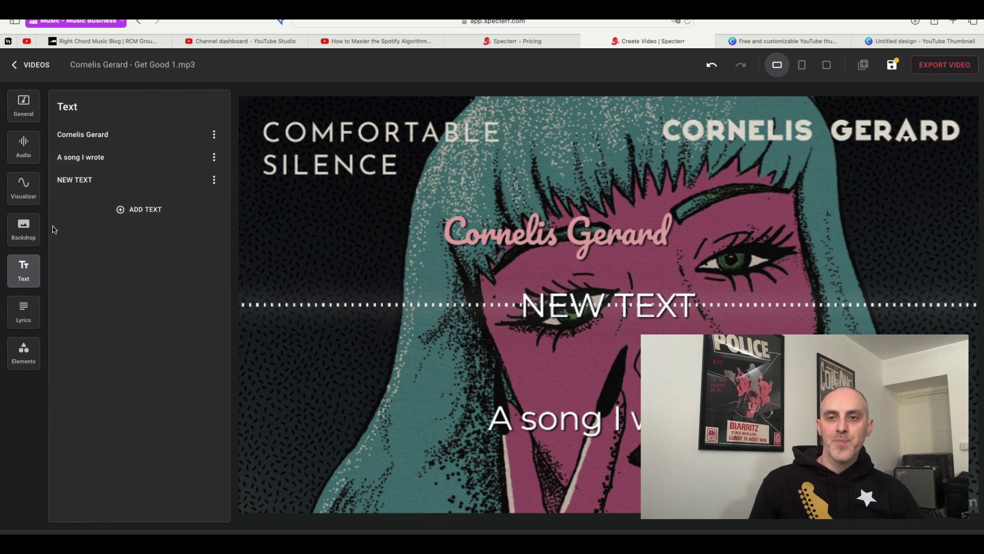
# Color Wave Layer 1 red with a yellow outline at width 4.
pyautogui.click(28, 189)
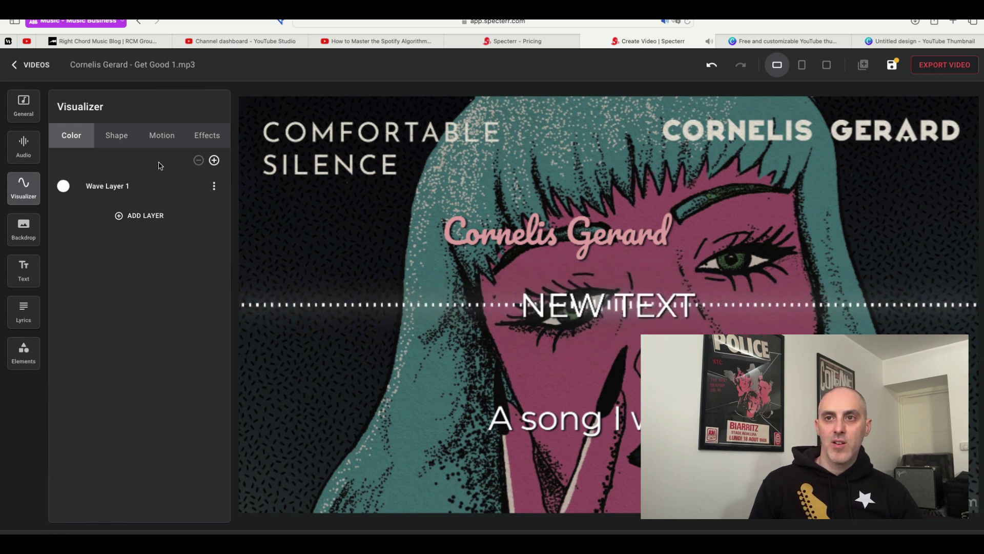
pyautogui.click(142, 189)
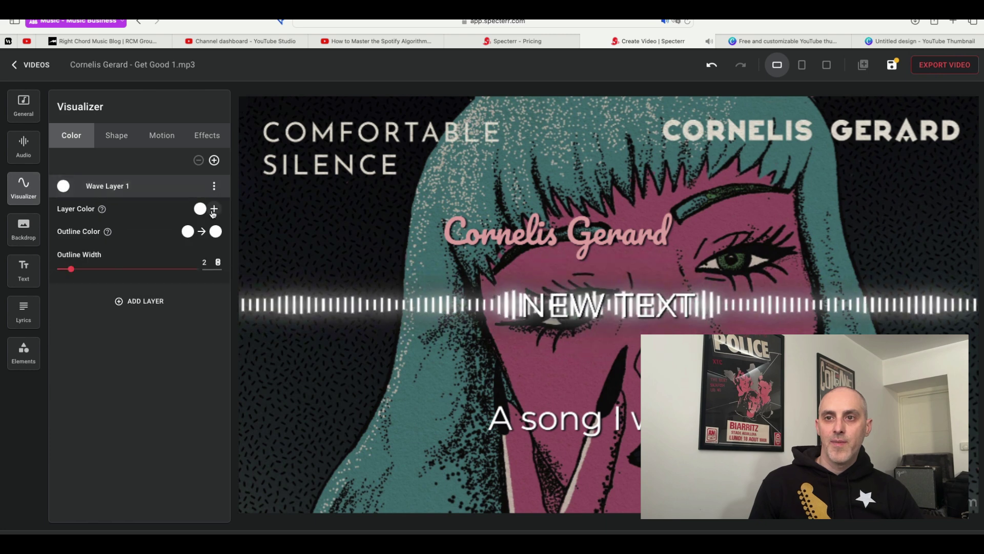
pyautogui.click(200, 209)
pyautogui.click(311, 222)
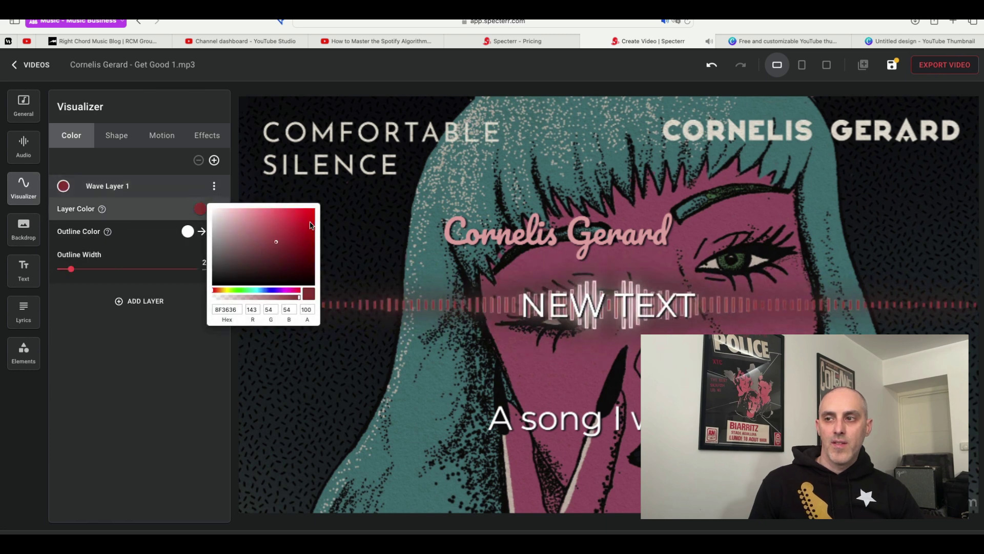
pyautogui.click(188, 232)
pyautogui.click(188, 231)
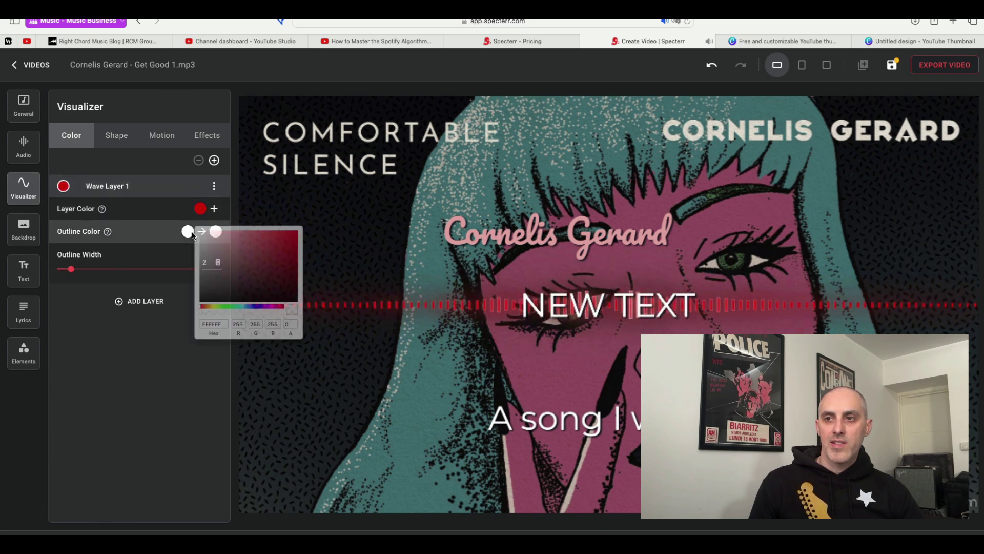
pyautogui.click(213, 313)
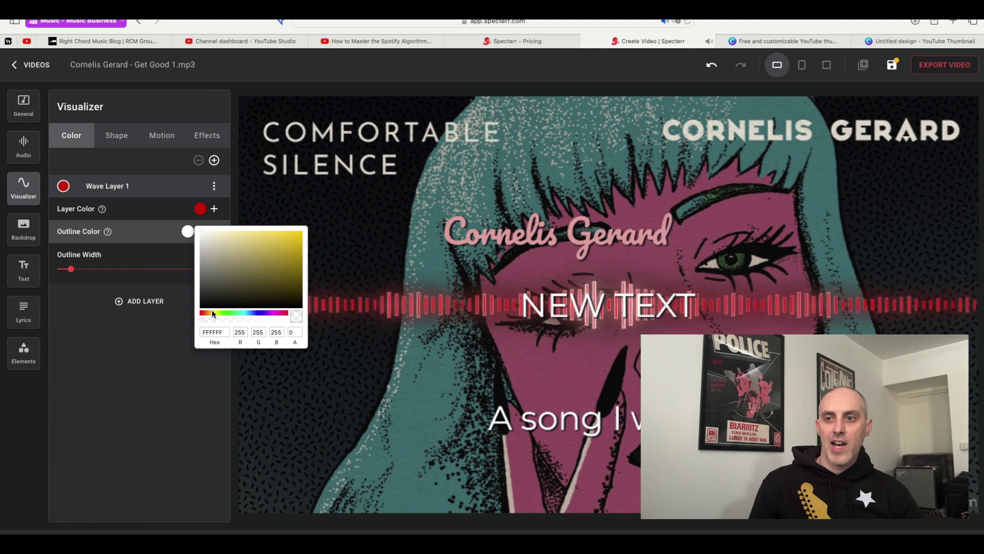
pyautogui.click(301, 239)
pyautogui.moveTo(71, 269)
pyautogui.mouseDown()
pyautogui.moveTo(108, 269)
pyautogui.moveTo(83, 269)
pyautogui.mouseUp()
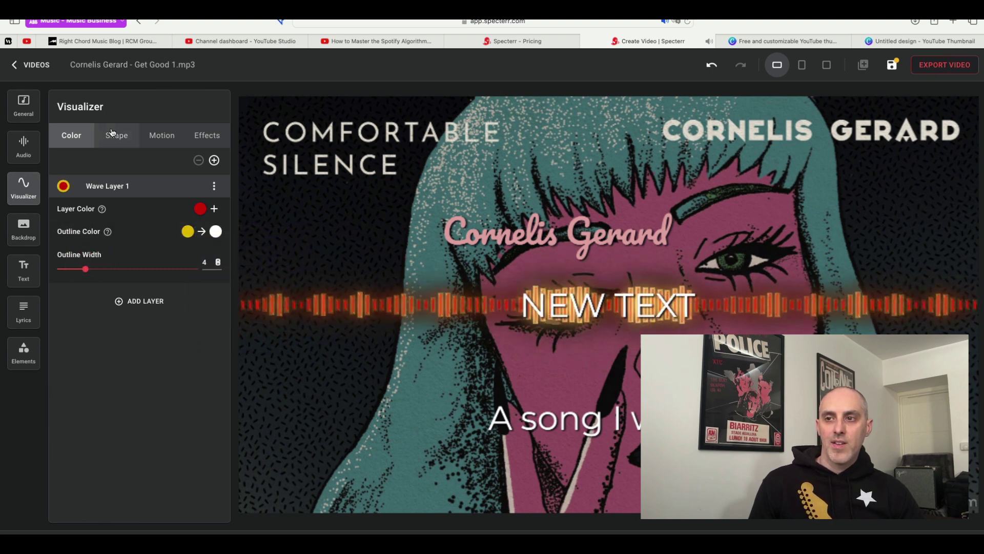
# Make the visualizer a flat line of 32 points, radius 35, width 562, base height 0, placed lower.
pyautogui.click(117, 135)
pyautogui.click(176, 168)
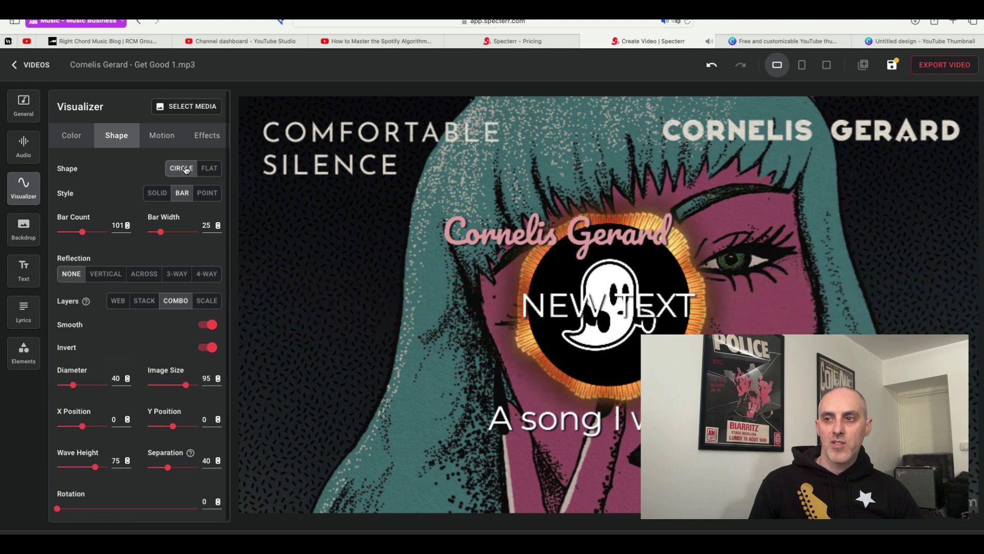
pyautogui.click(209, 168)
pyautogui.click(162, 200)
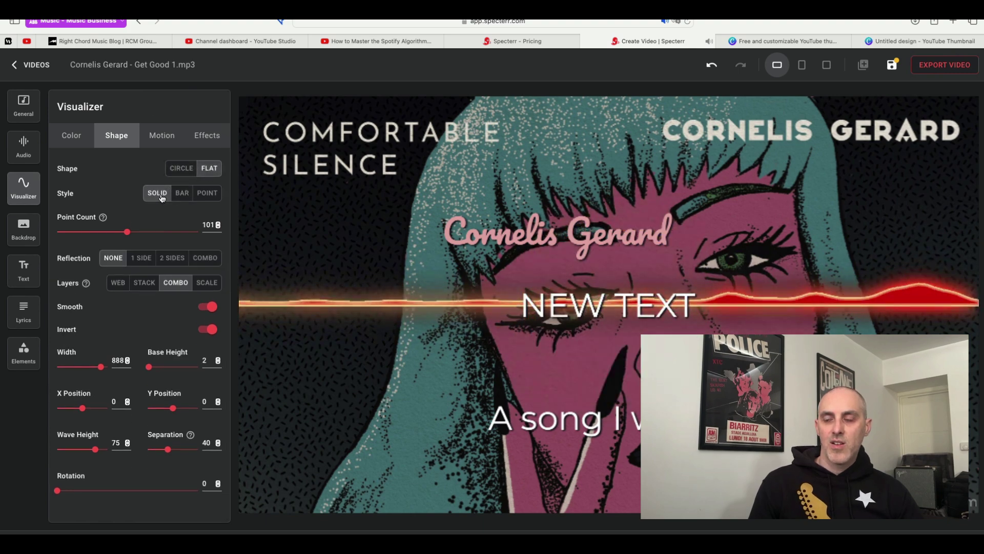
pyautogui.click(181, 198)
pyautogui.click(207, 193)
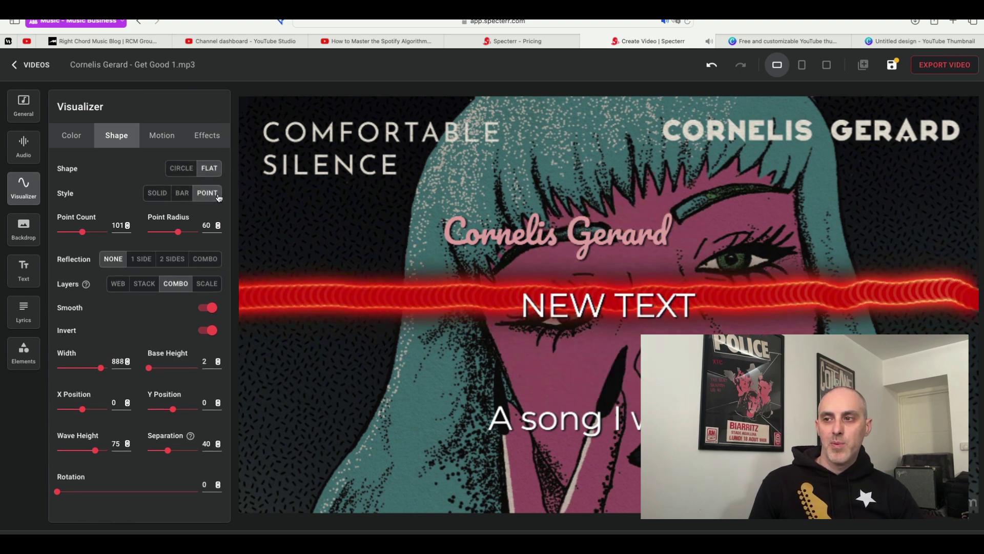
pyautogui.moveTo(179, 232); pyautogui.dragTo(165, 232)
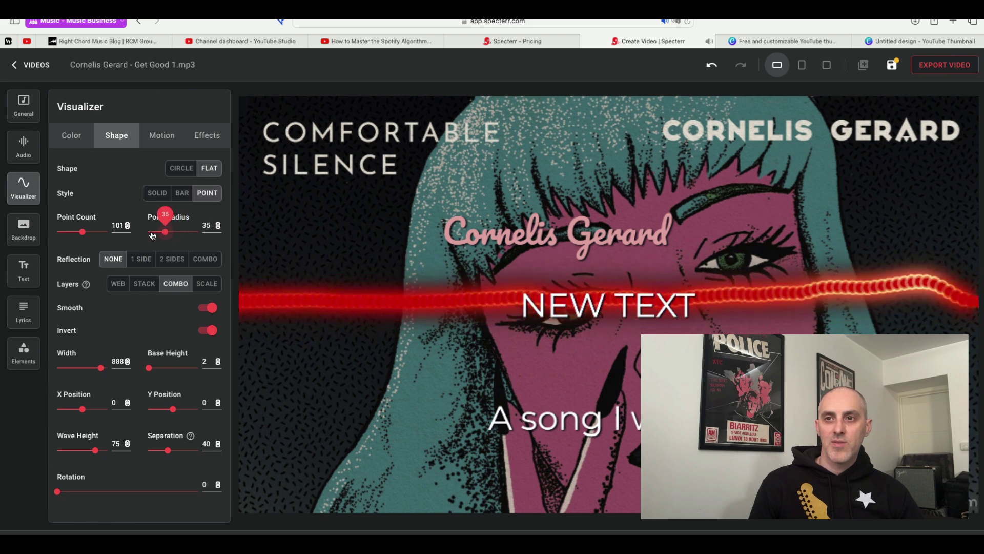
pyautogui.moveTo(82, 232); pyautogui.dragTo(64, 231)
pyautogui.moveTo(101, 368); pyautogui.dragTo(90, 369)
pyautogui.moveTo(159, 371)
pyautogui.mouseDown()
pyautogui.moveTo(174, 371)
pyautogui.moveTo(144, 373)
pyautogui.moveTo(194, 368)
pyautogui.moveTo(148, 368)
pyautogui.mouseUp()
pyautogui.moveTo(173, 408)
pyautogui.mouseDown()
pyautogui.moveTo(159, 409)
pyautogui.moveTo(167, 409)
pyautogui.mouseUp()
# Review the visualizer's Motion and Effects tabs, then bring up the empty Lyrics panel.
pyautogui.click(161, 136)
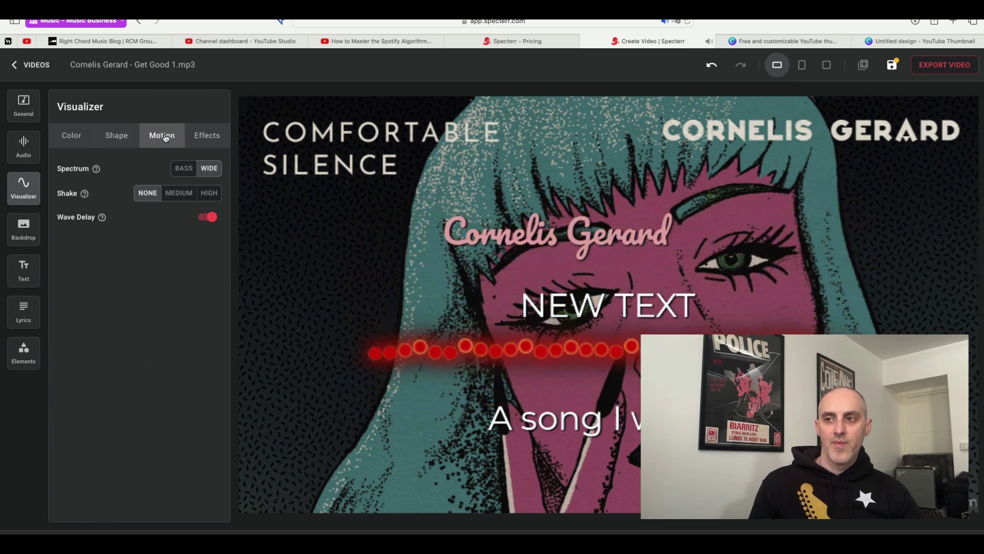
pyautogui.click(217, 136)
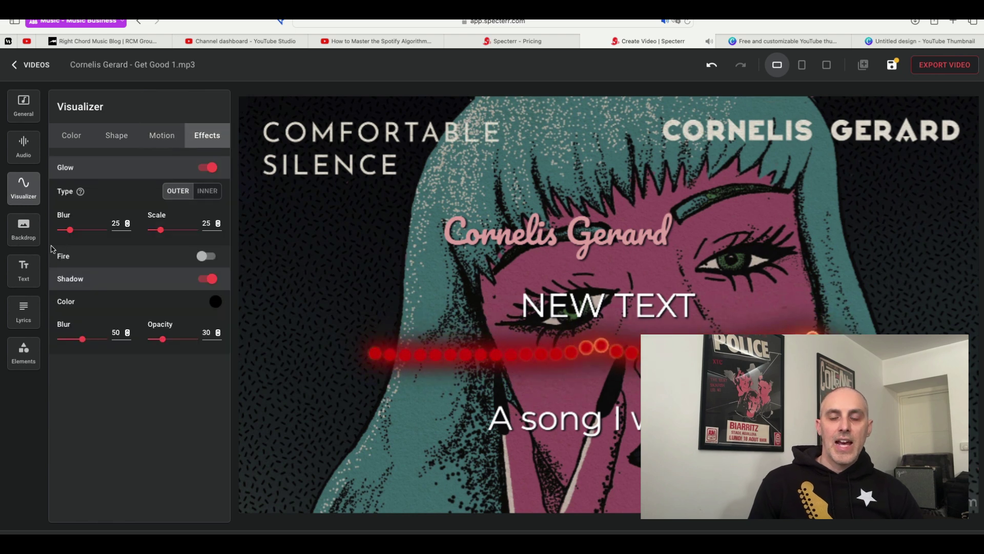
pyautogui.click(24, 312)
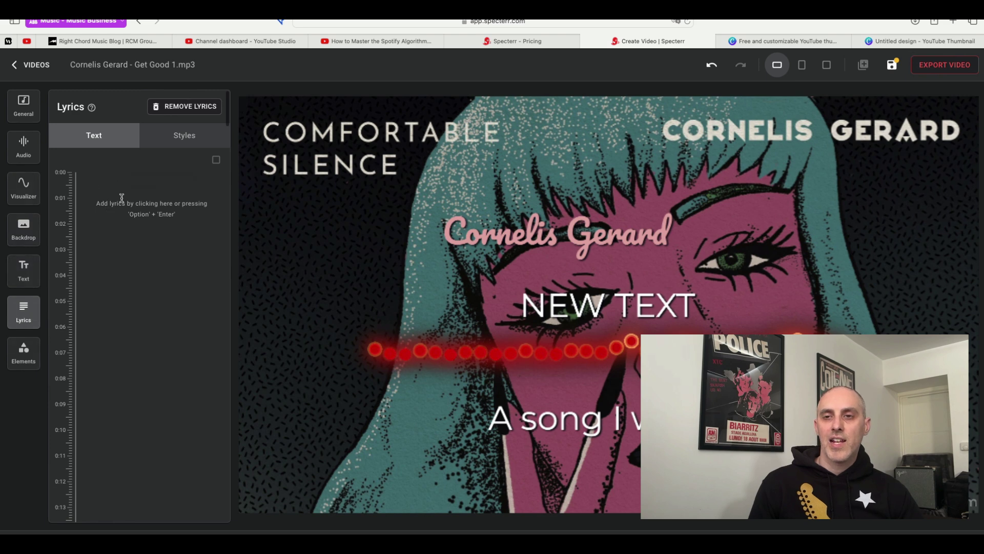
# Add the lyric 'These are some lyrics' at 0:00 and stretch it to about 0:06.
pyautogui.moveTo(129, 184)
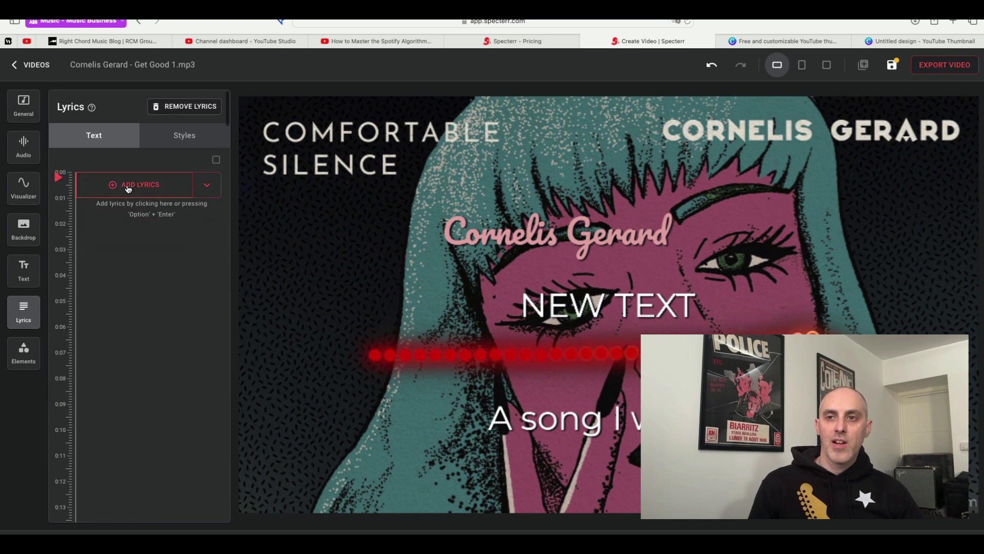
pyautogui.click(111, 187)
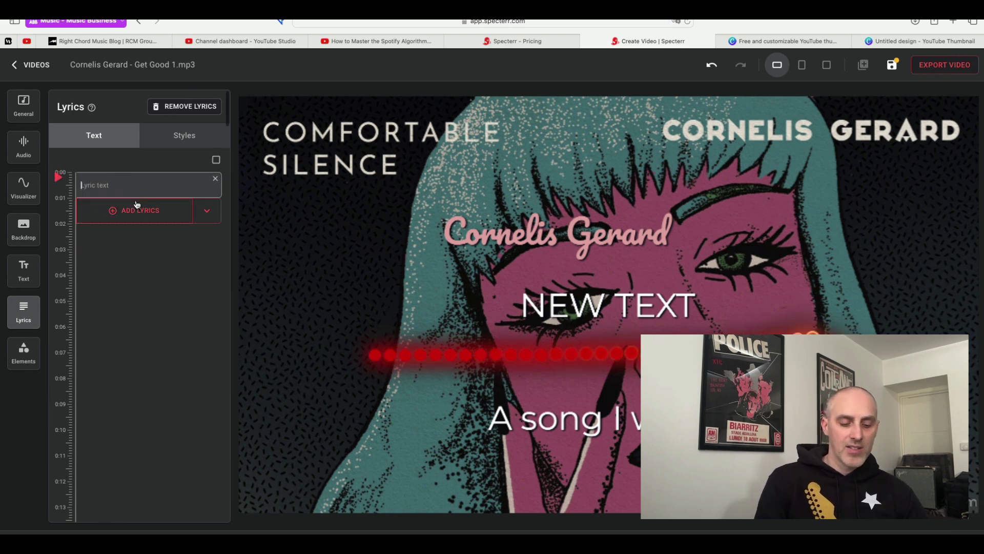
pyautogui.write('Thes')
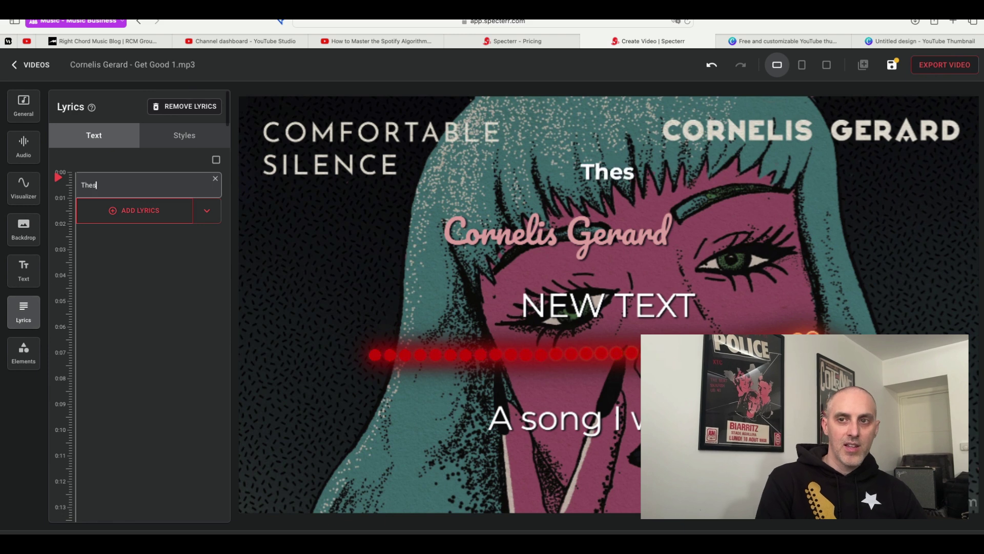
pyautogui.write('e are some lyri')
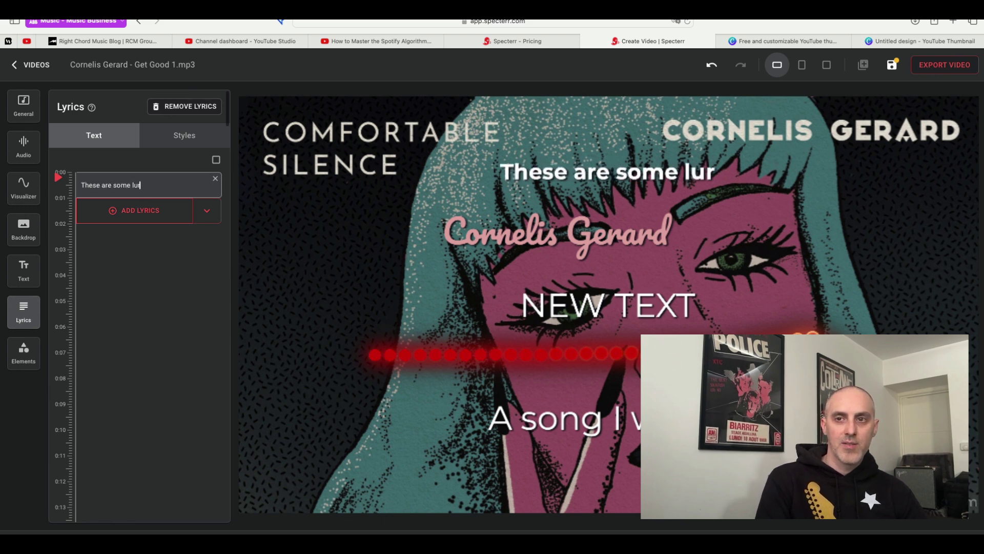
pyautogui.write('vs')
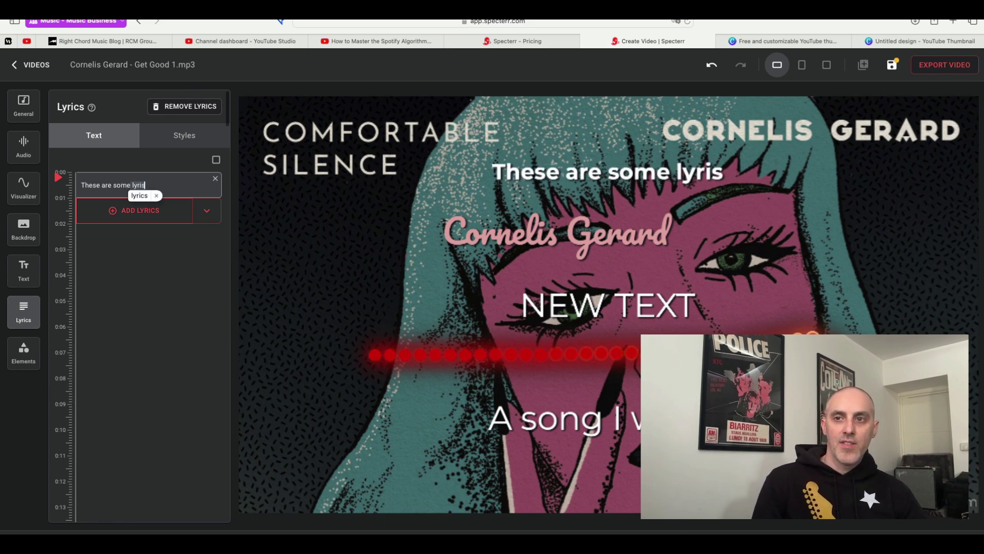
pyautogui.press('BackSpace')
pyautogui.press('BackSpace')
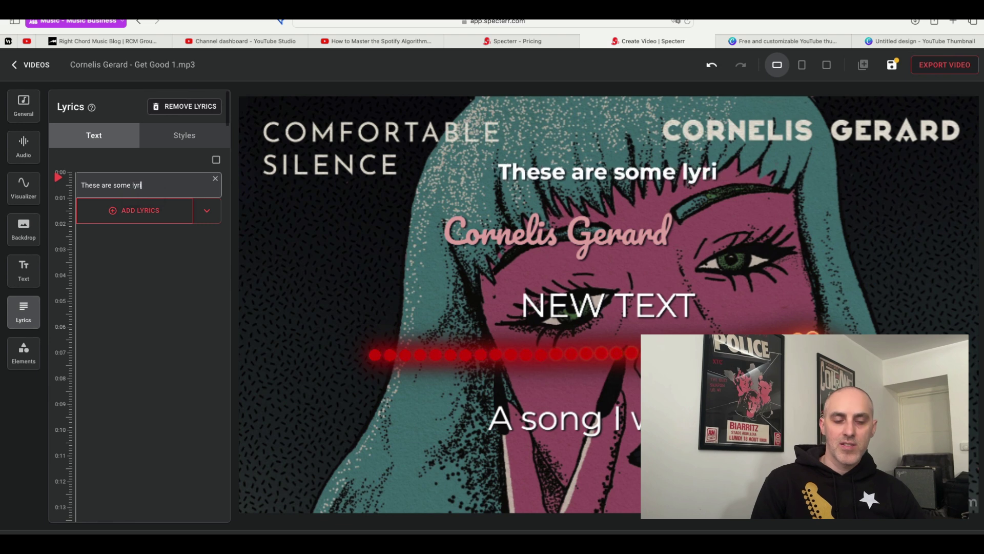
pyautogui.write('cs')
pyautogui.press('Return')
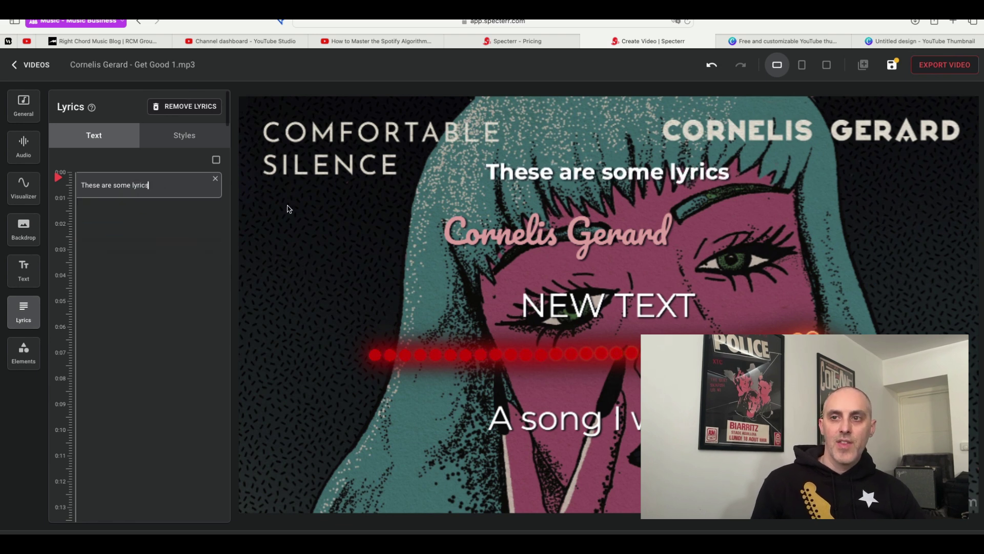
pyautogui.click(60, 172)
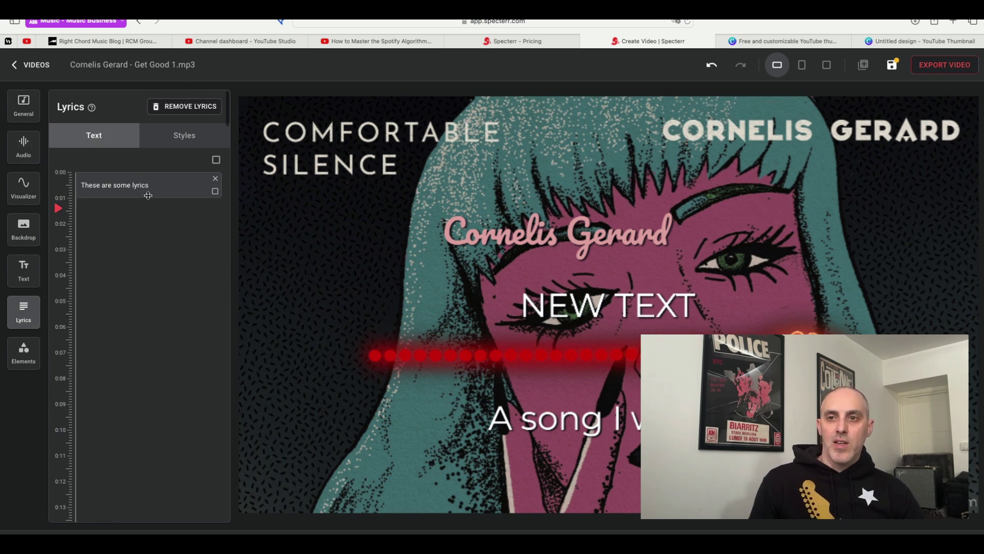
pyautogui.moveTo(148, 195); pyautogui.dragTo(150, 333)
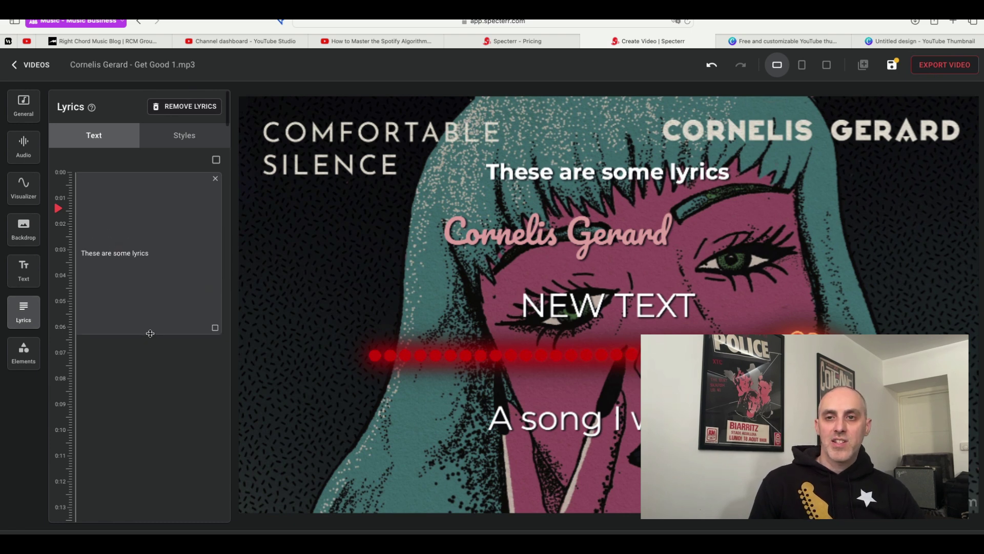
# Add the lyric 'blablavblabla' at 0:07 and extend it to about 0:09.
pyautogui.click(107, 362)
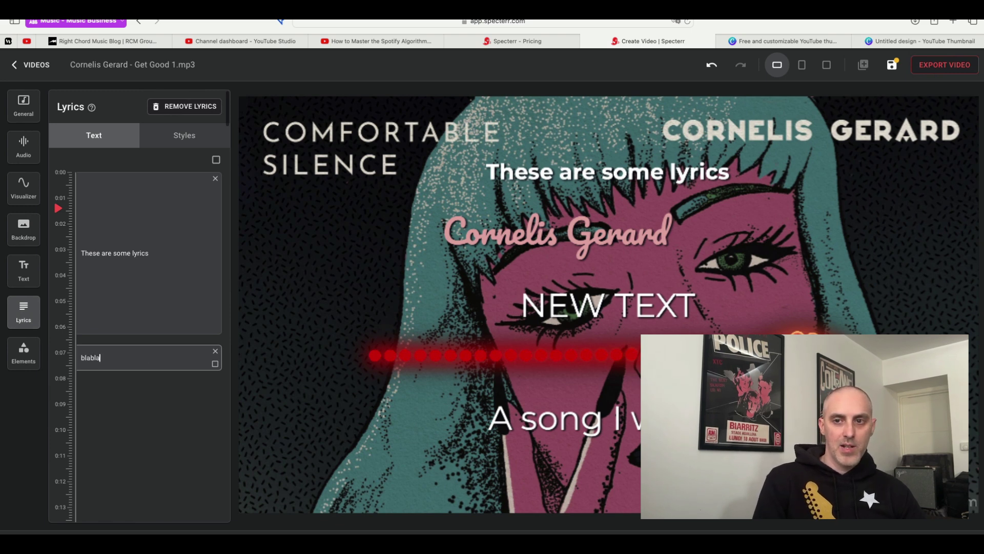
pyautogui.write('blablavblabla')
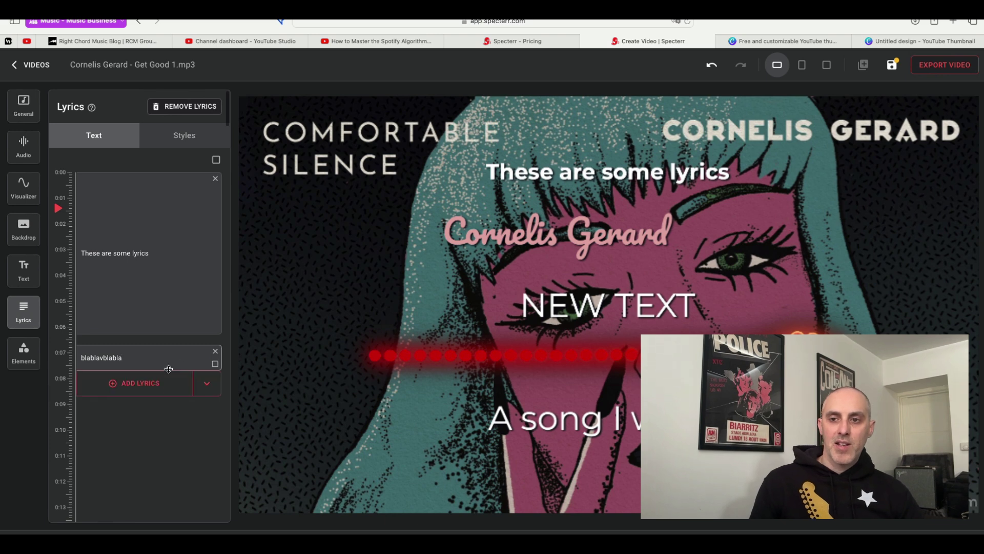
pyautogui.moveTo(168, 369); pyautogui.dragTo(165, 402)
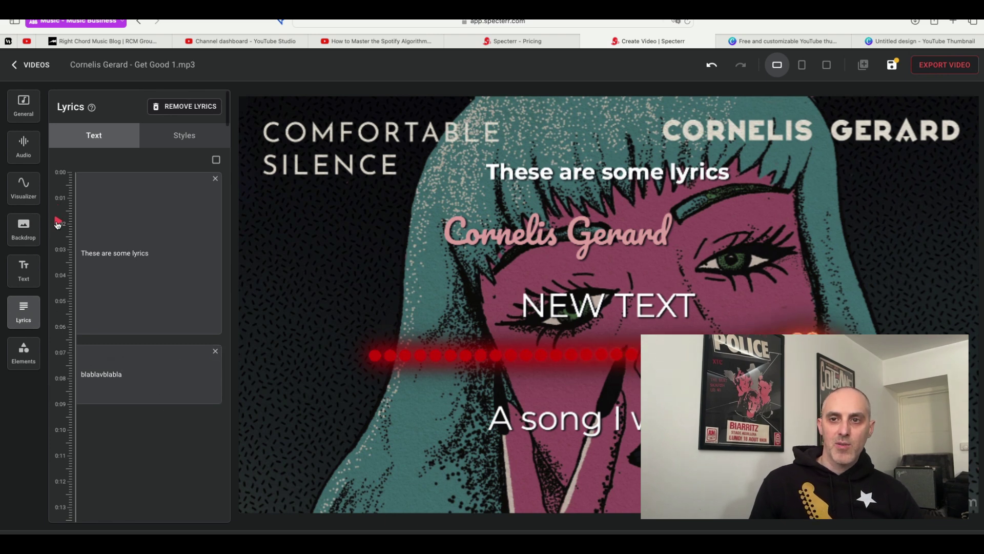
# Scrub the preview to check when each lyric appears and disappears.
pyautogui.moveTo(54, 209); pyautogui.dragTo(58, 288)
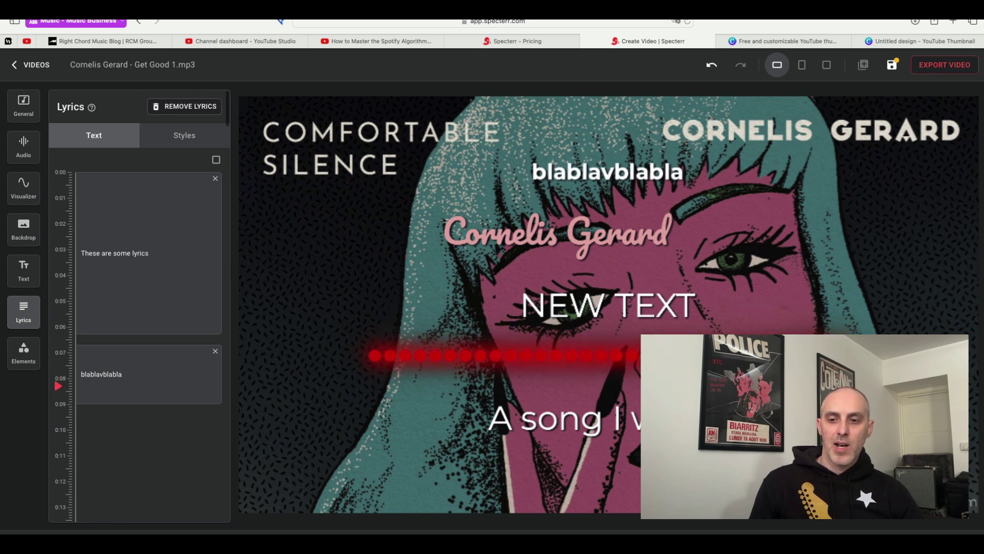
pyautogui.click(55, 311)
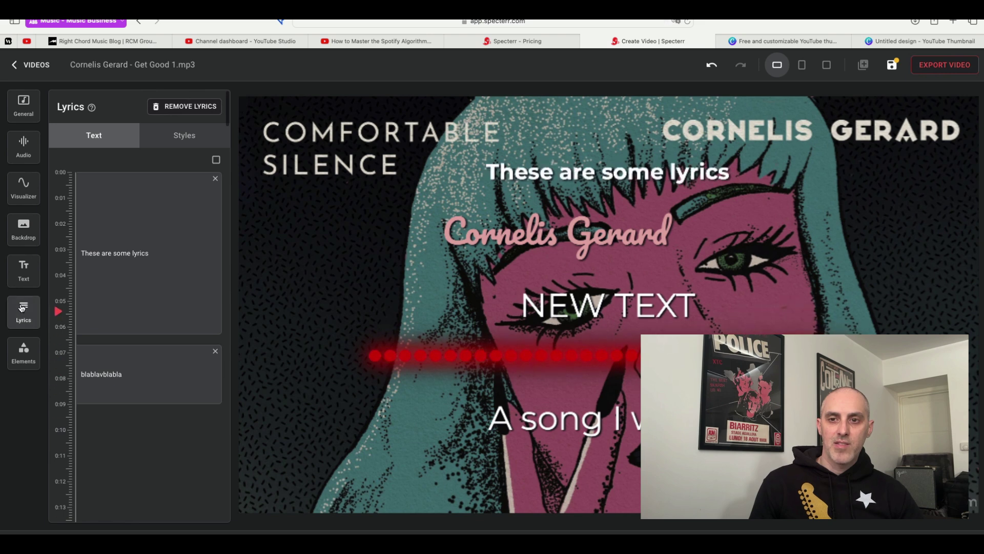
pyautogui.moveTo(62, 337); pyautogui.dragTo(70, 163)
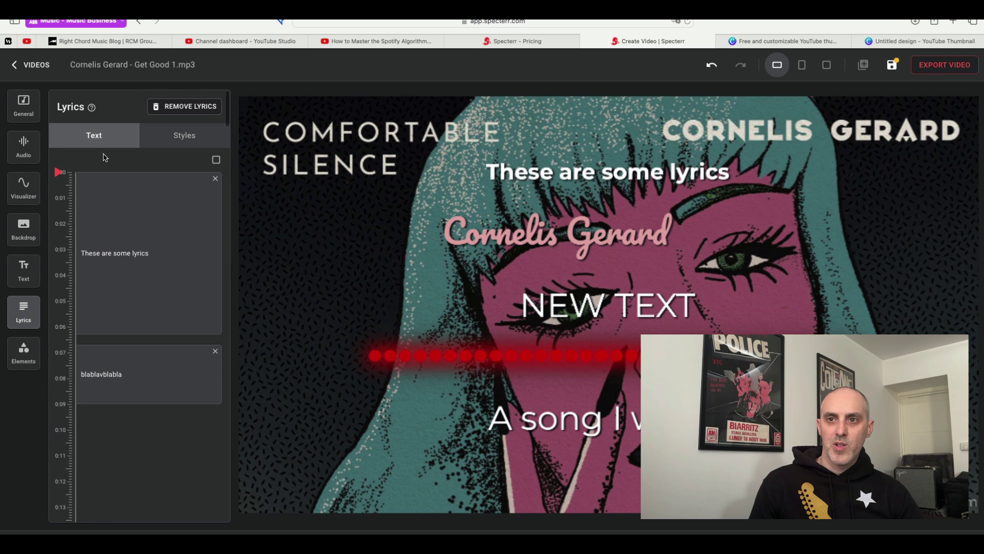
# Make the lyric text colour yellow (FFF900).
pyautogui.click(187, 135)
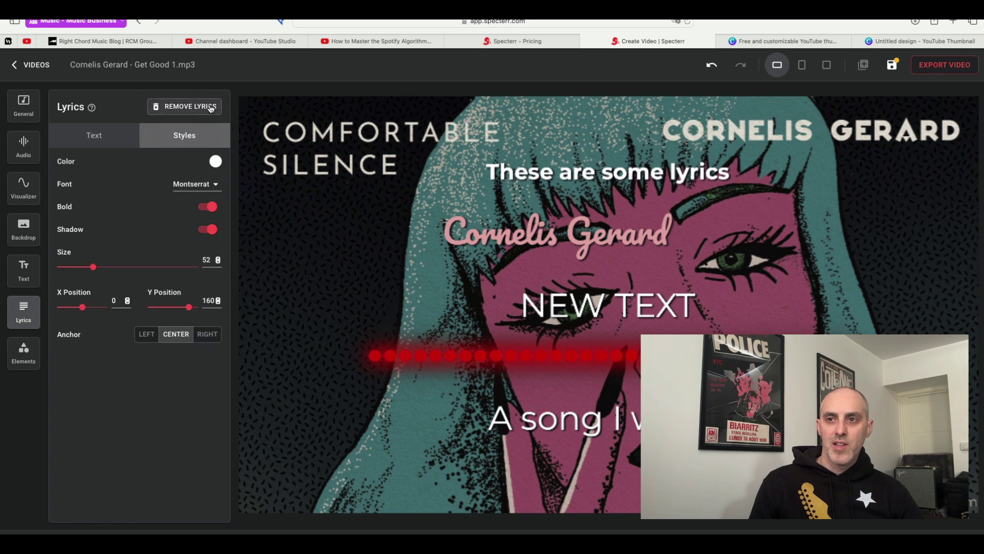
pyautogui.click(215, 161)
pyautogui.click(242, 243)
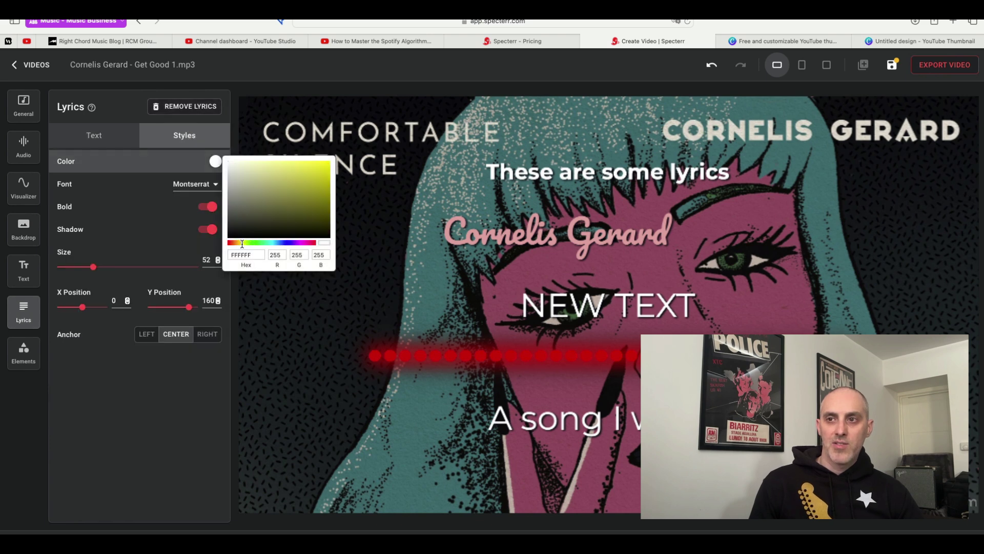
pyautogui.moveTo(348, 144); pyautogui.dragTo(360, 140)
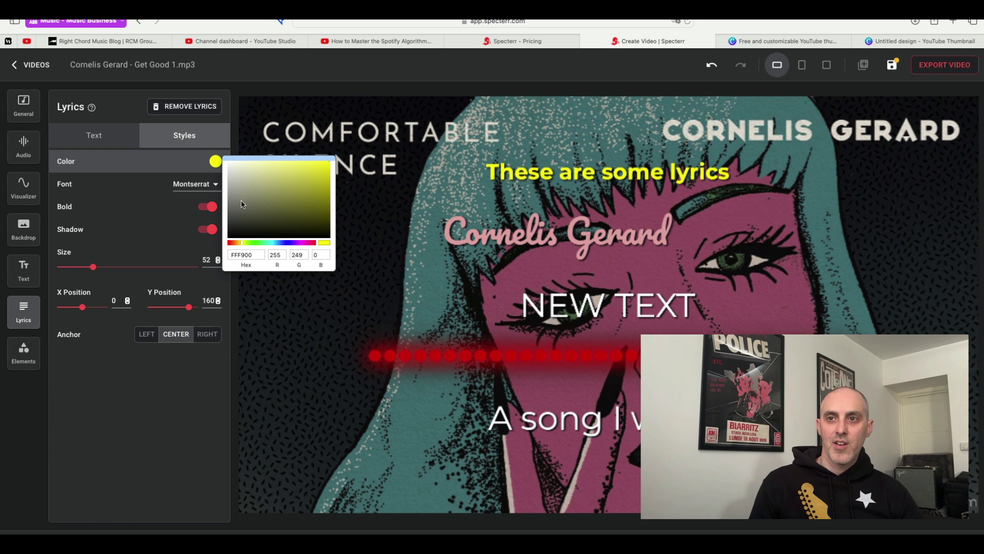
pyautogui.click(115, 140)
# Set the lyric font to Nosifer and return to the timed lyric lines.
pyautogui.click(182, 135)
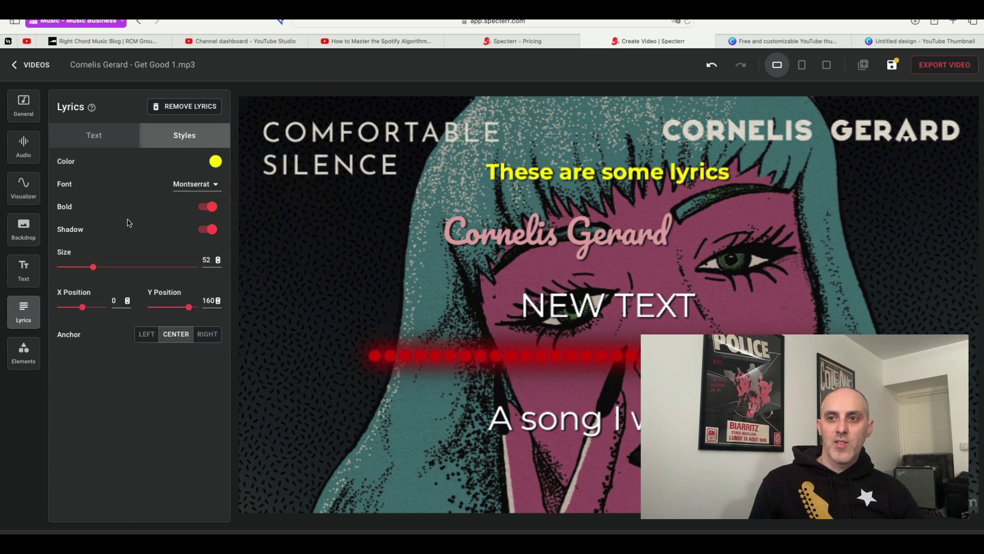
pyautogui.click(208, 185)
pyautogui.click(198, 251)
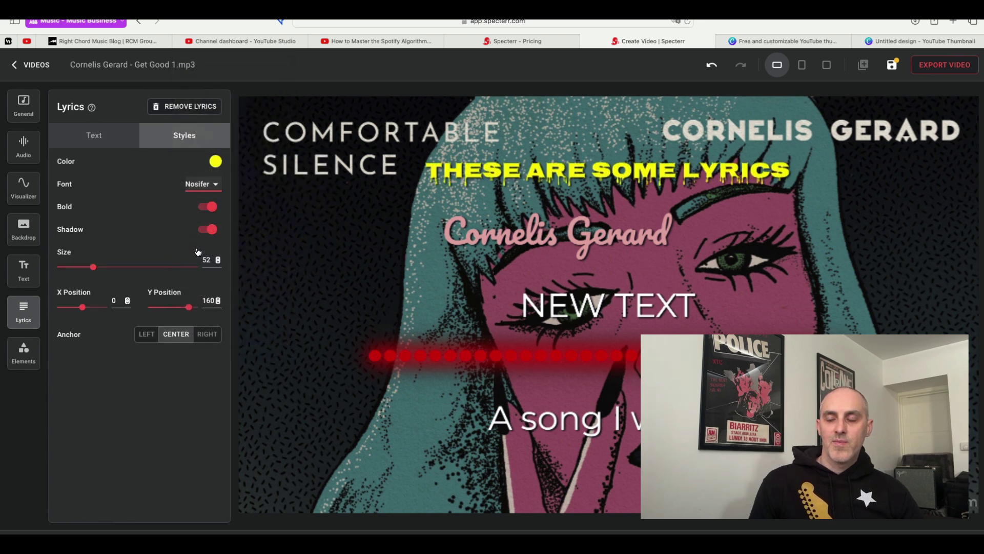
pyautogui.click(97, 136)
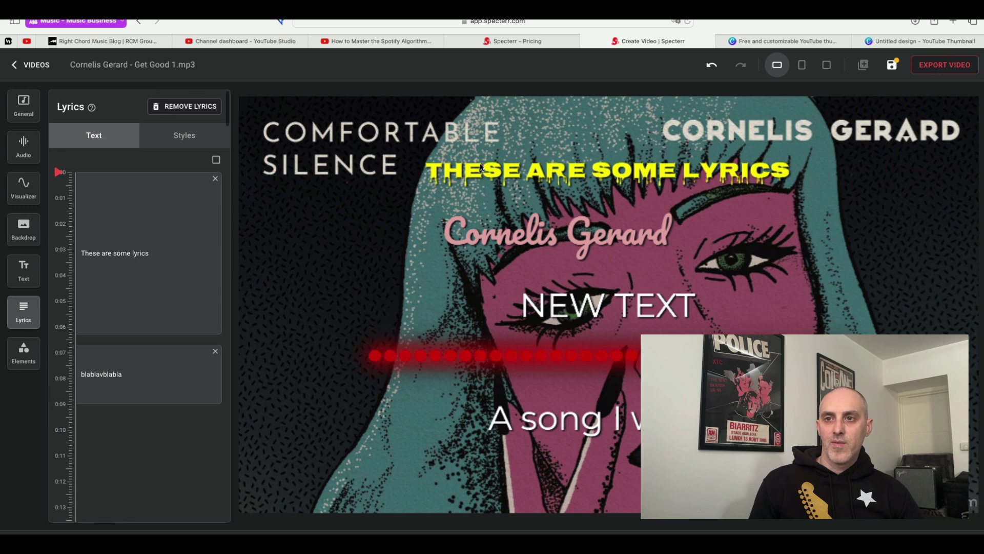
# Add a third lyric 'stgstesrsrtswtee' around 0:10 and delete the extra empty lyric block.
pyautogui.click(60, 176)
pyautogui.moveTo(59, 171); pyautogui.dragTo(78, 416)
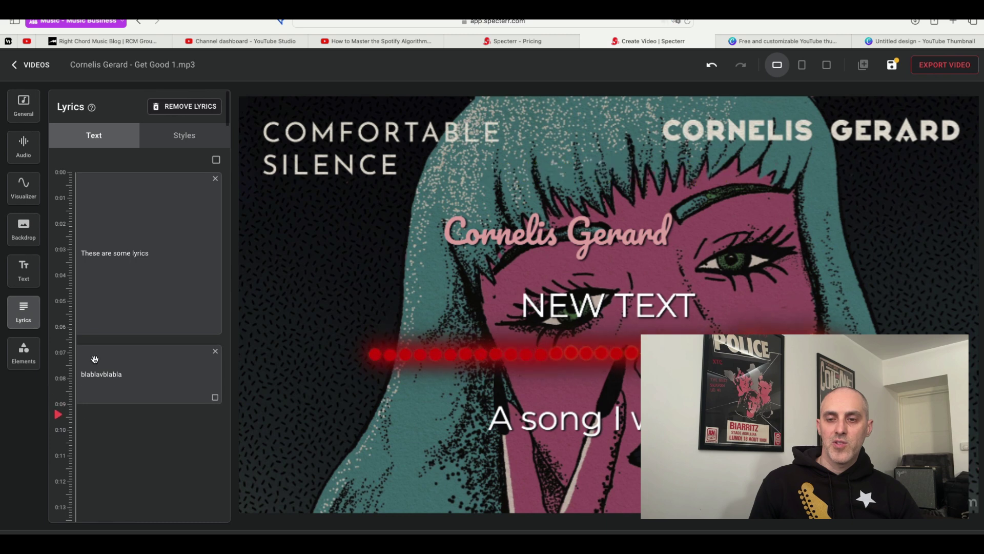
pyautogui.click(108, 436)
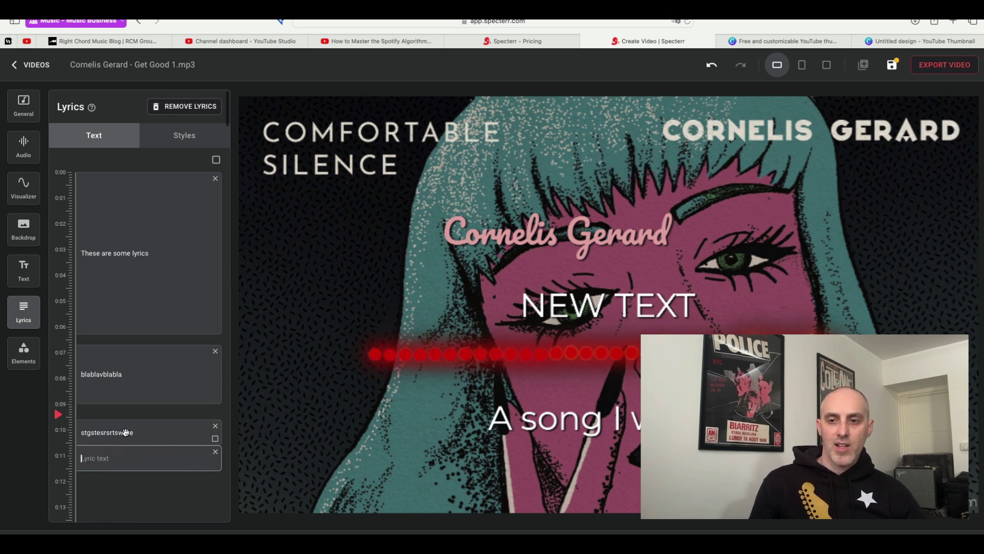
pyautogui.click(215, 451)
# Scrub and play the preview to check the three lyrics' timing.
pyautogui.scroll(-2, 133, 494)
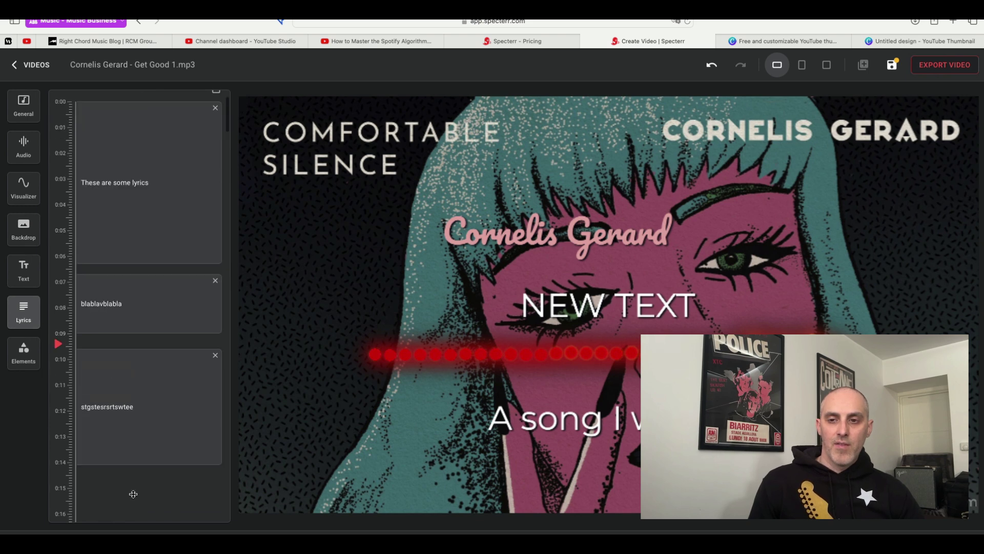
pyautogui.moveTo(60, 338)
pyautogui.mouseDown()
pyautogui.moveTo(59, 439)
pyautogui.moveTo(59, 364)
pyautogui.moveTo(71, 333)
pyautogui.mouseUp()
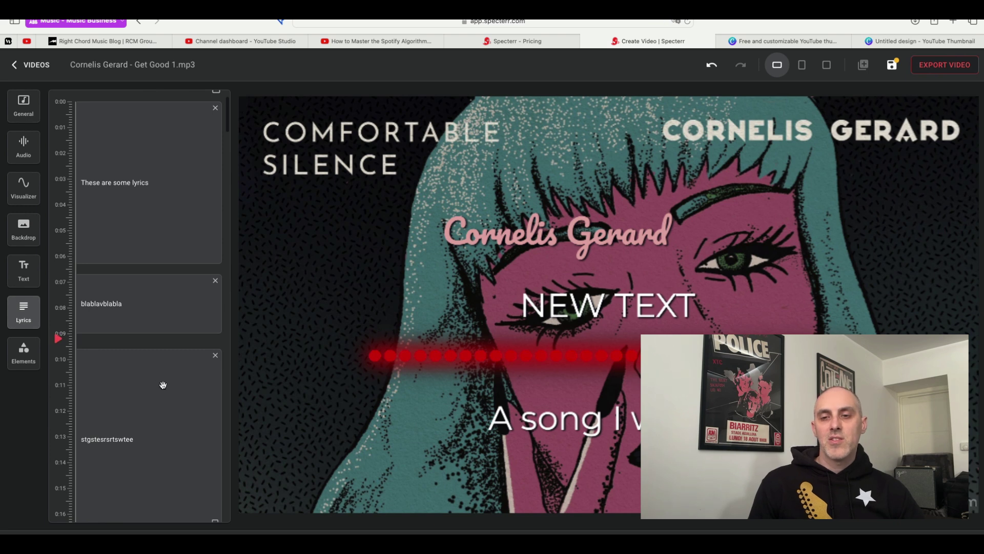
pyautogui.scroll(-3, 163, 385)
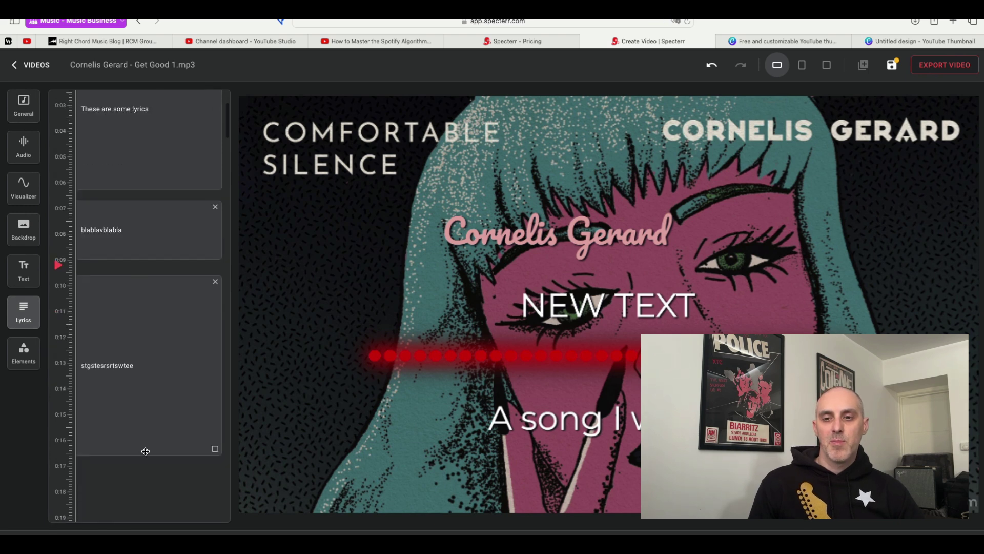
pyautogui.press('space')
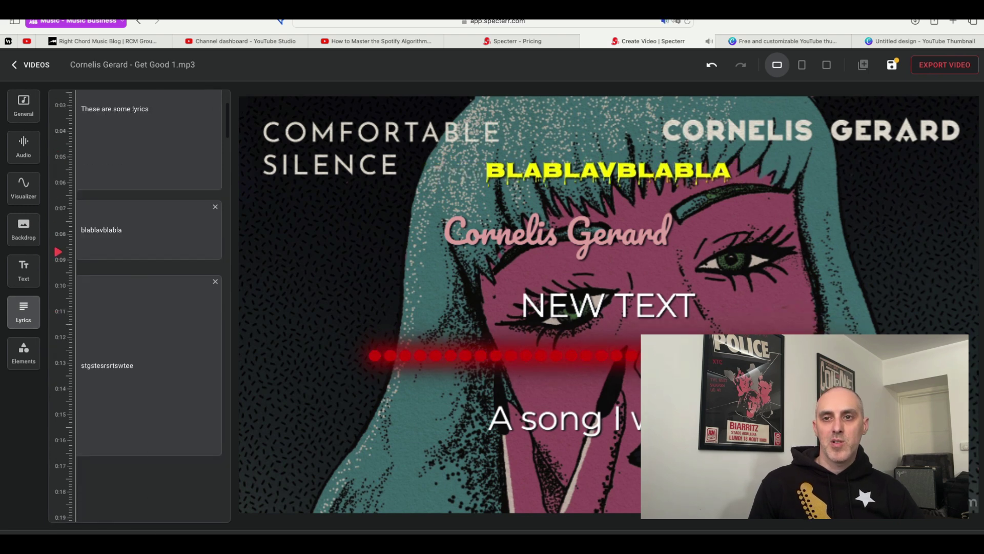
# Lengthen the first lyric line slightly and push the second line about a second later.
pyautogui.scroll(5, 187, 344)
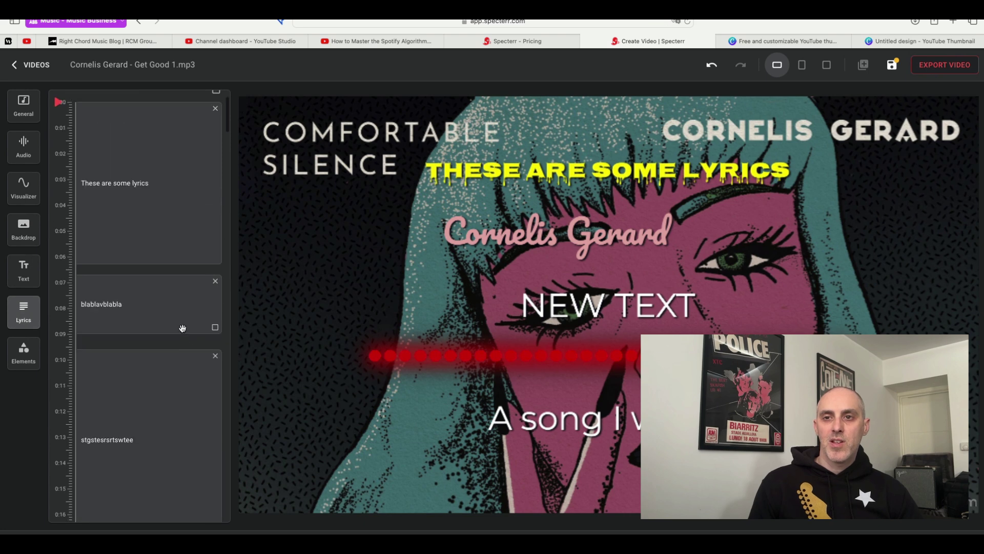
pyautogui.moveTo(218, 287); pyautogui.dragTo(219, 291)
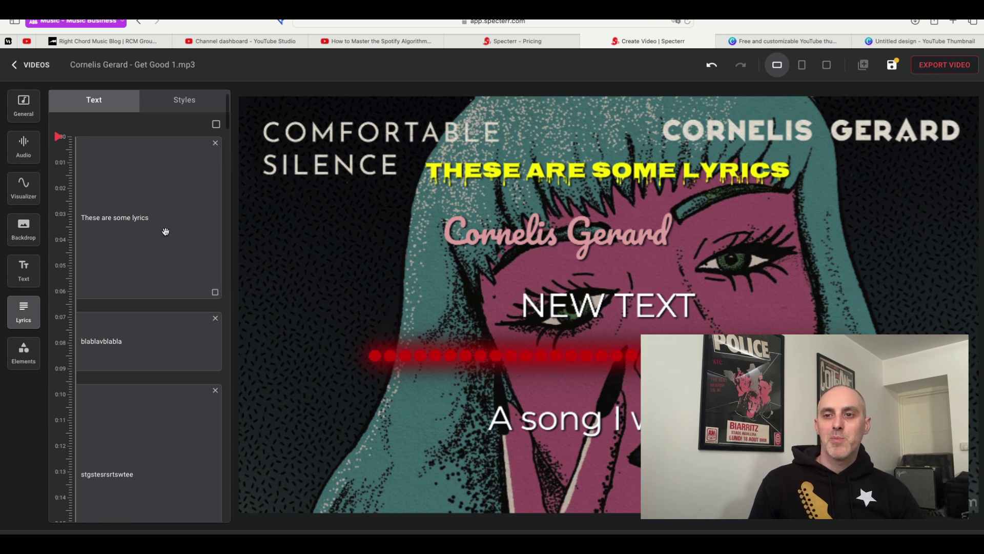
pyautogui.click(170, 195)
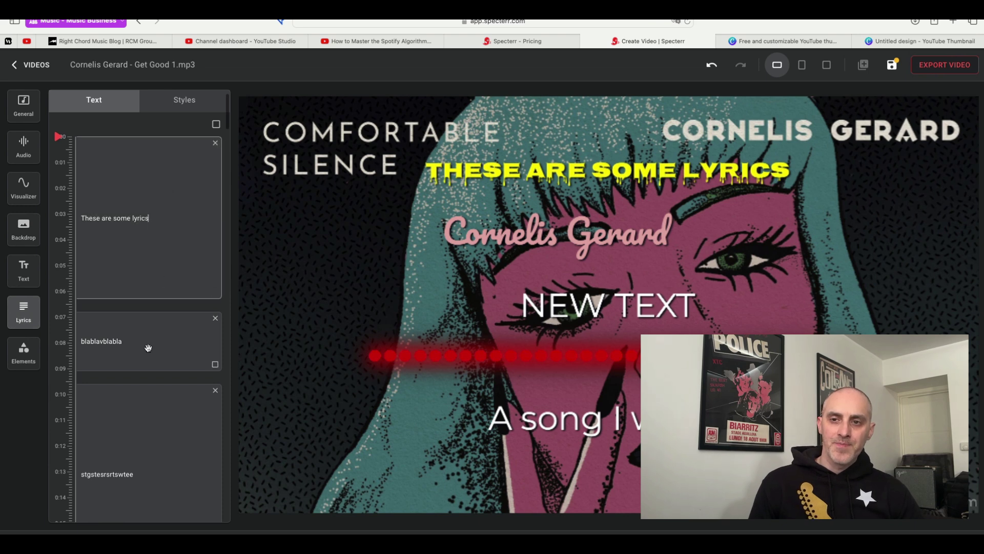
pyautogui.moveTo(151, 282)
pyautogui.mouseDown()
pyautogui.moveTo(160, 230)
pyautogui.moveTo(141, 350)
pyautogui.moveTo(147, 288)
pyautogui.mouseUp()
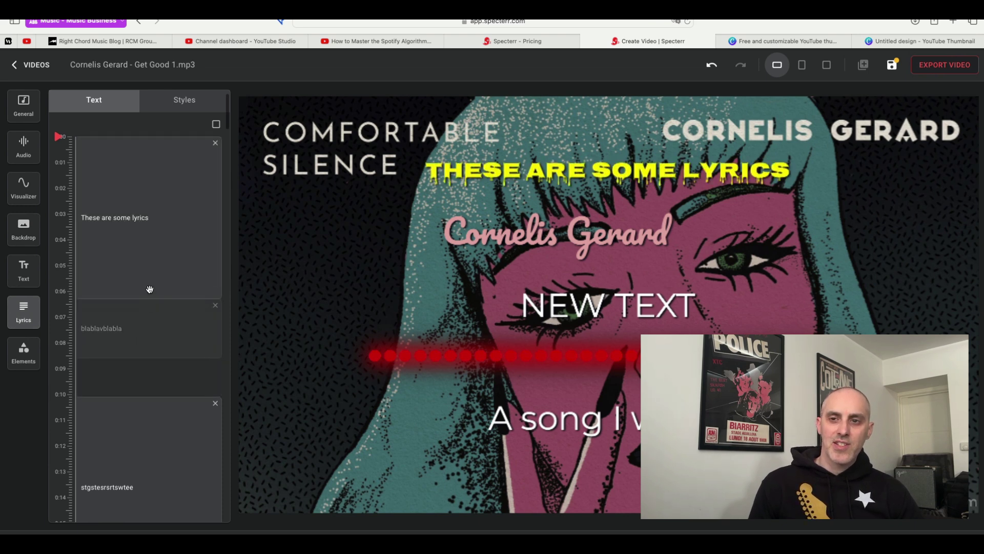
pyautogui.click(119, 437)
# Reposition the third lyric line to start near 0:15, leaving gaps between lines.
pyautogui.moveTo(132, 430); pyautogui.dragTo(126, 464)
pyautogui.moveTo(129, 319); pyautogui.dragTo(125, 372)
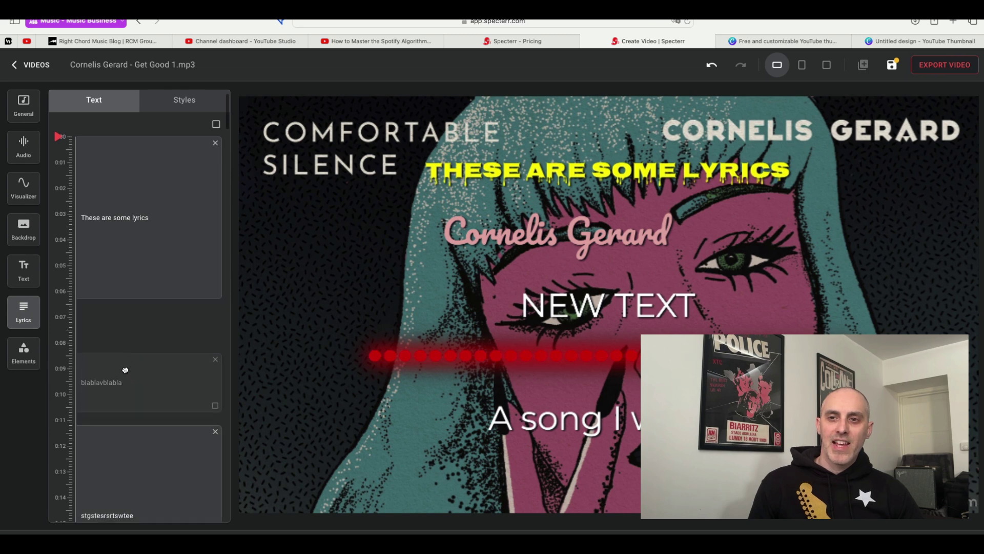
pyautogui.moveTo(143, 215); pyautogui.dragTo(138, 329)
pyautogui.scroll(-3, 137, 330)
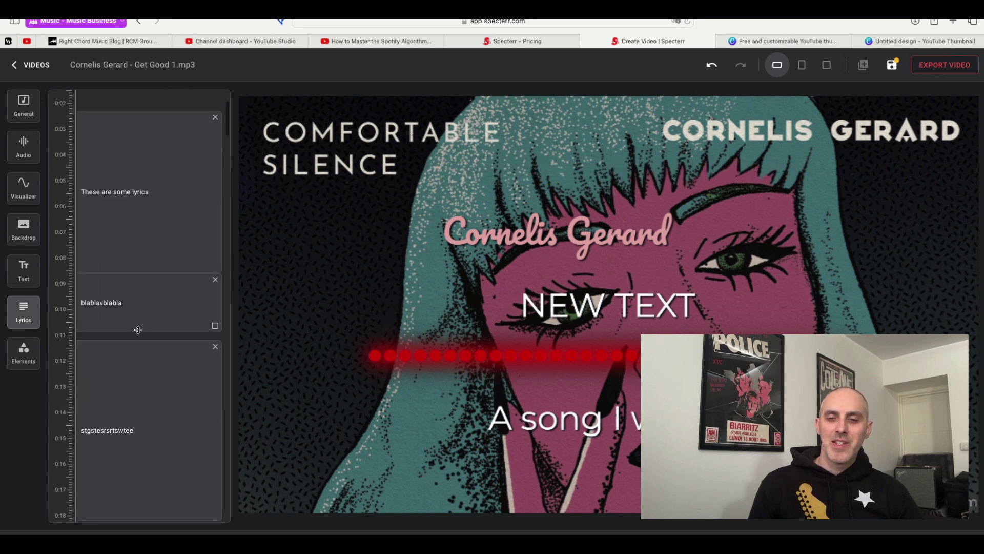
pyautogui.moveTo(131, 373); pyautogui.dragTo(133, 346)
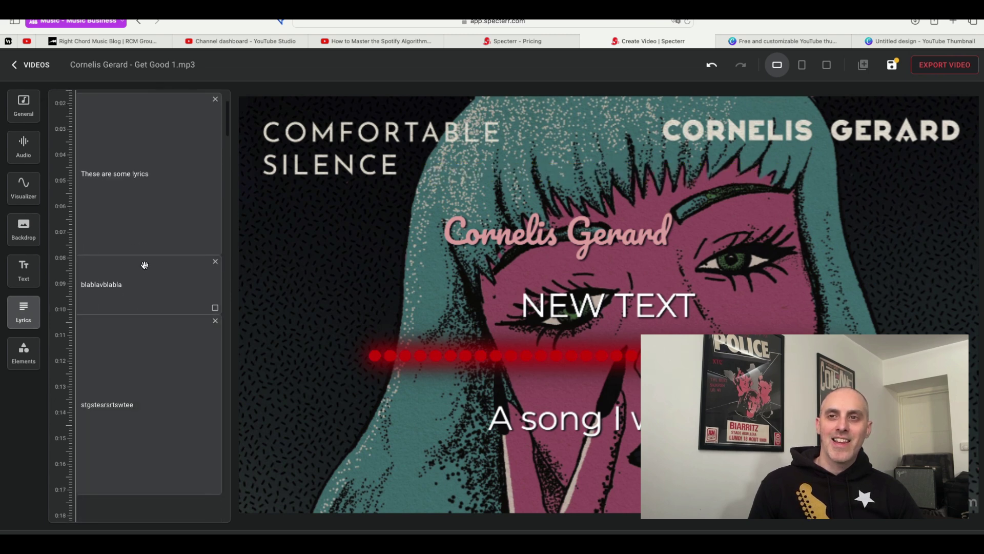
pyautogui.scroll(-3, 129, 281)
pyautogui.moveTo(149, 297); pyautogui.dragTo(142, 364)
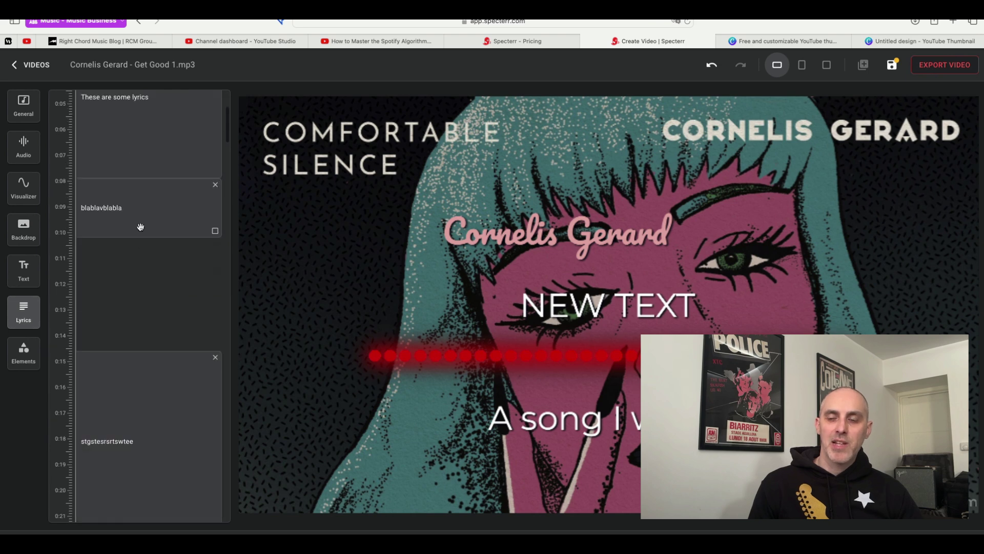
pyautogui.scroll(5, 139, 228)
# Move the second lyric line to start near 0:07 and the third near 0:09.
pyautogui.moveTo(150, 197); pyautogui.dragTo(150, 151)
pyautogui.moveTo(99, 277)
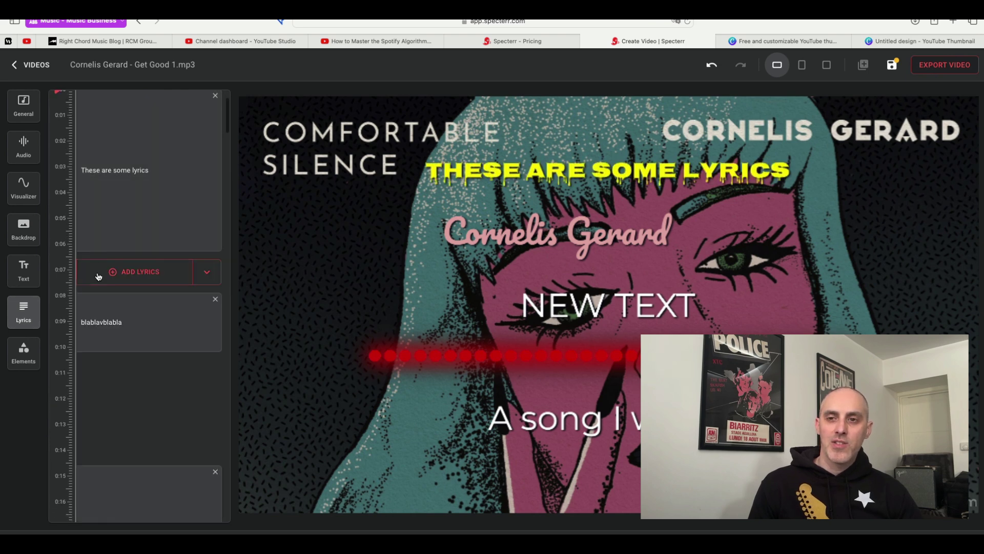
pyautogui.moveTo(118, 314); pyautogui.dragTo(125, 282)
pyautogui.moveTo(135, 471)
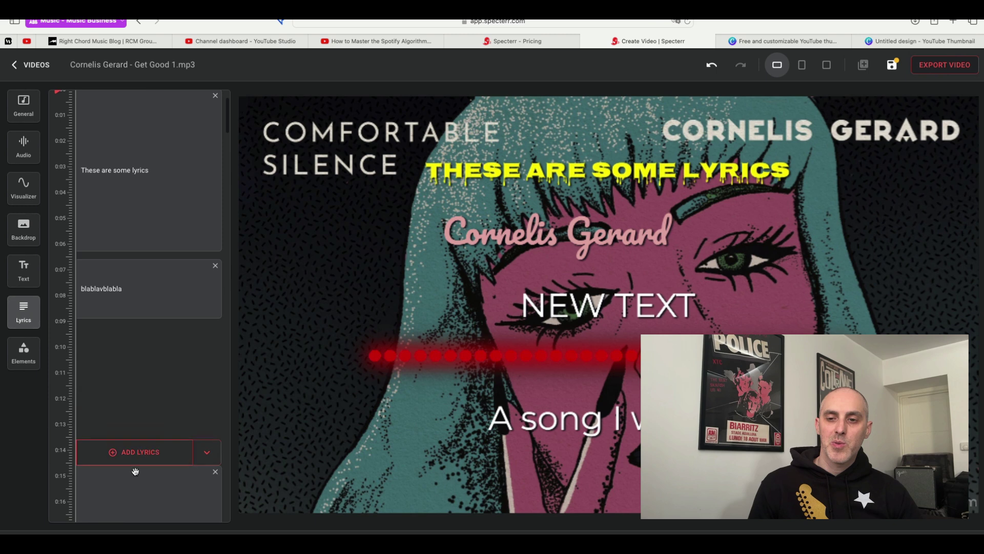
pyautogui.moveTo(135, 471); pyautogui.dragTo(130, 344)
pyautogui.moveTo(56, 99); pyautogui.dragTo(58, 328)
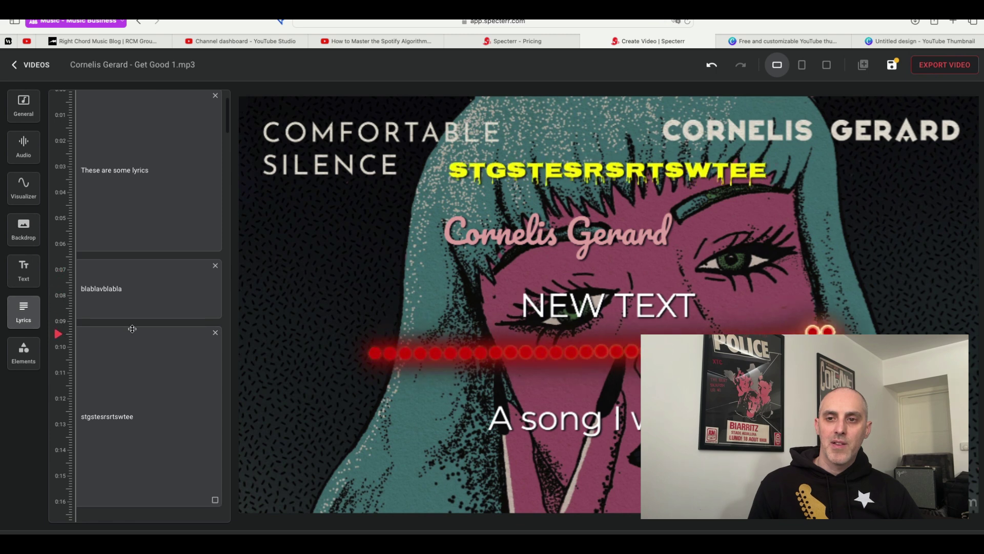
pyautogui.moveTo(133, 329); pyautogui.dragTo(134, 400)
# Shift the first lyric later, nudge the second earlier, and preview around 0:07–0:08.
pyautogui.moveTo(131, 270); pyautogui.dragTo(122, 356)
pyautogui.moveTo(136, 200); pyautogui.dragTo(130, 265)
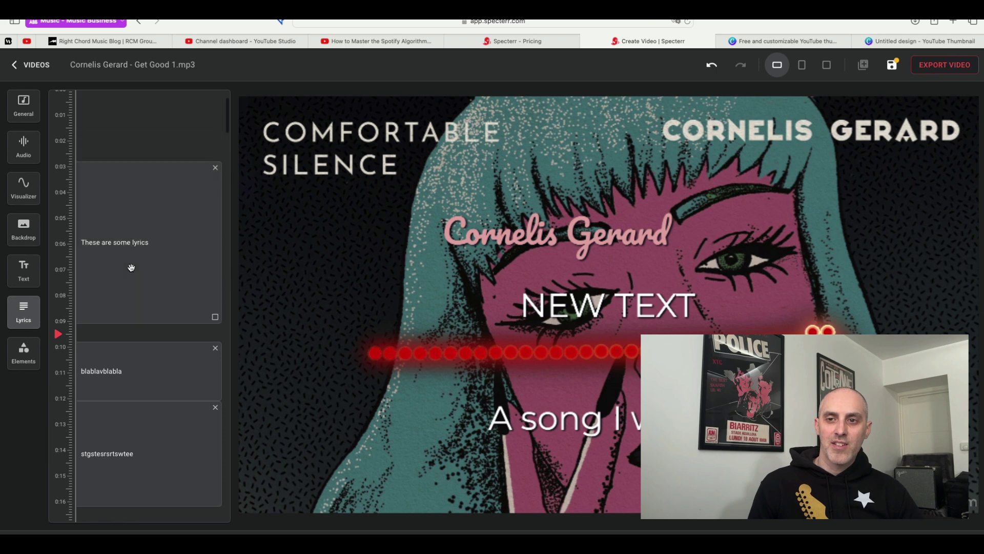
pyautogui.click(123, 380)
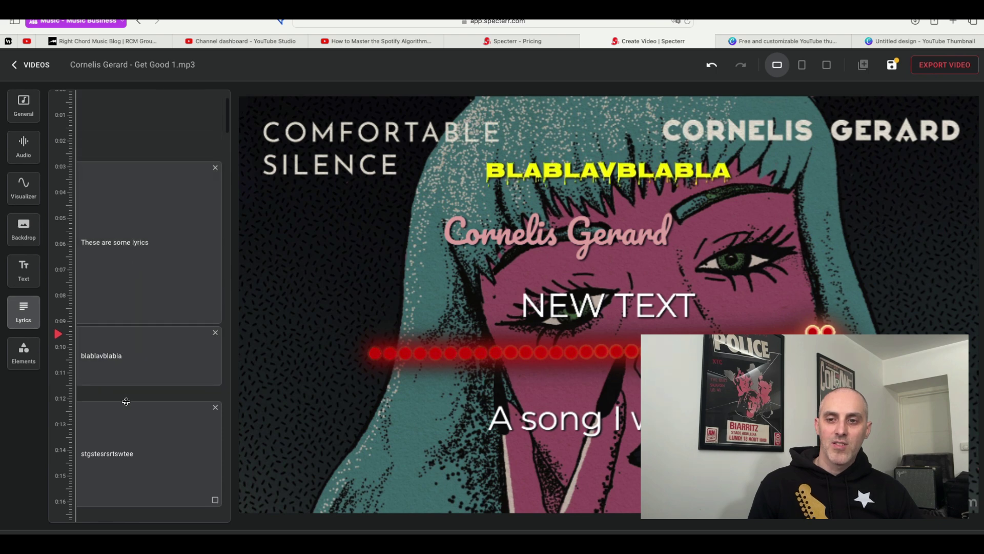
pyautogui.moveTo(126, 400); pyautogui.dragTo(132, 329)
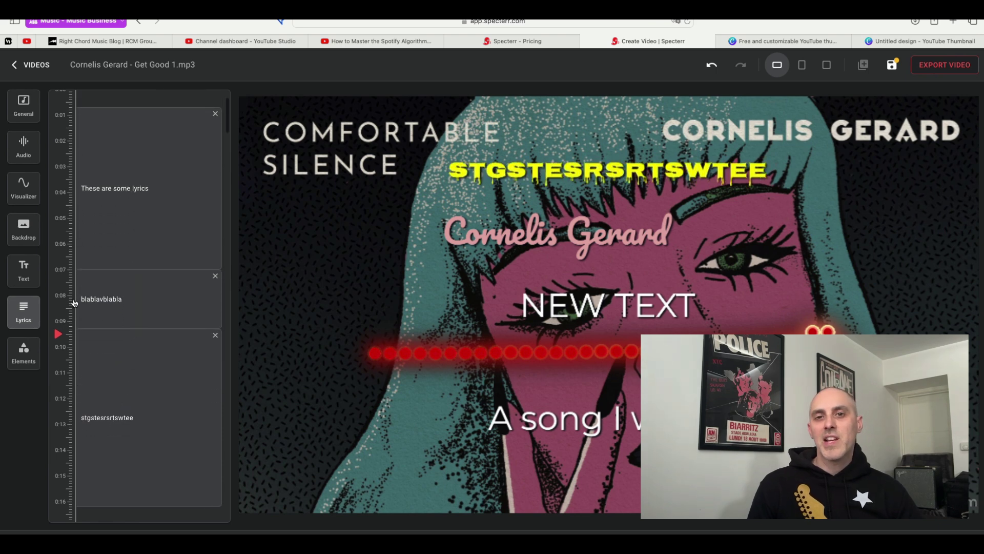
pyautogui.hotkey('ctrl', 'z')
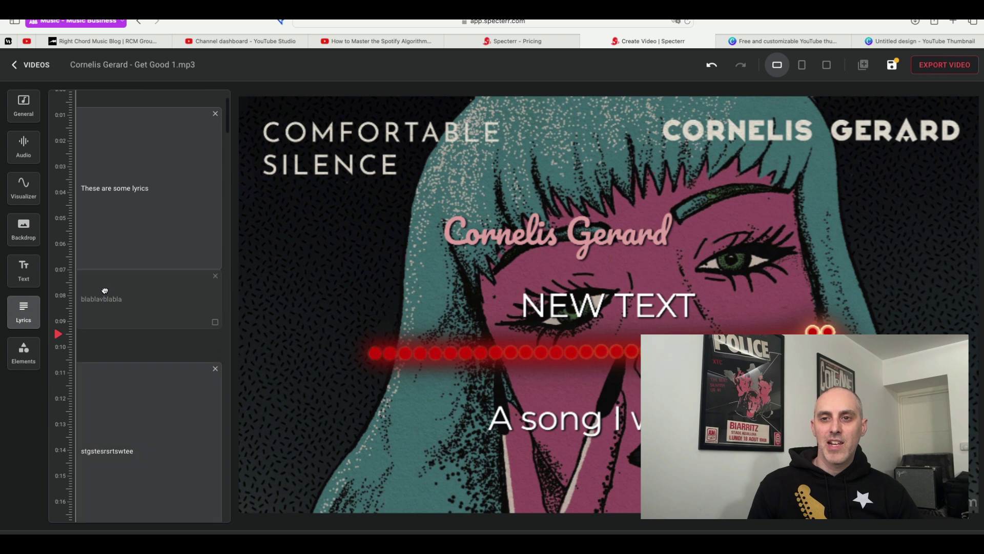
pyautogui.click(105, 291)
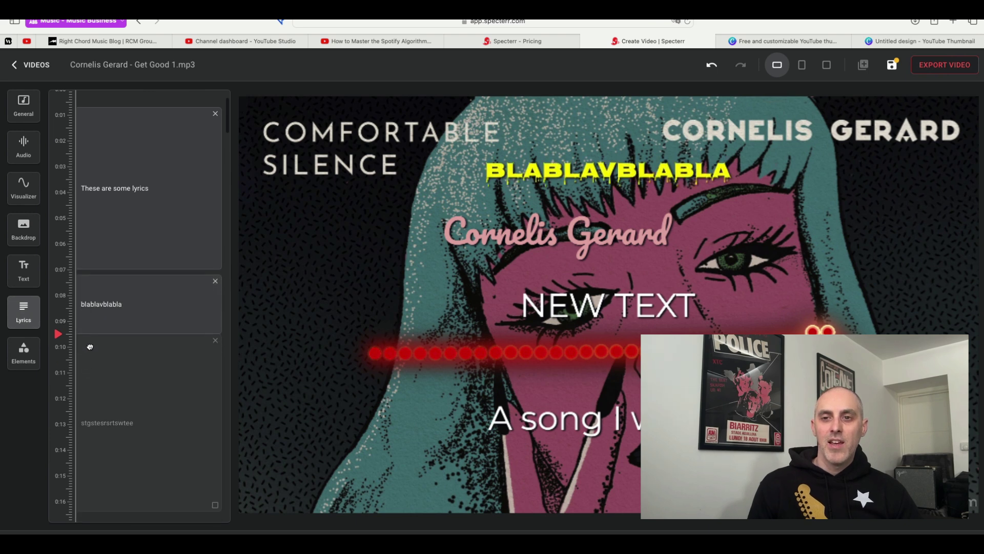
pyautogui.click(69, 276)
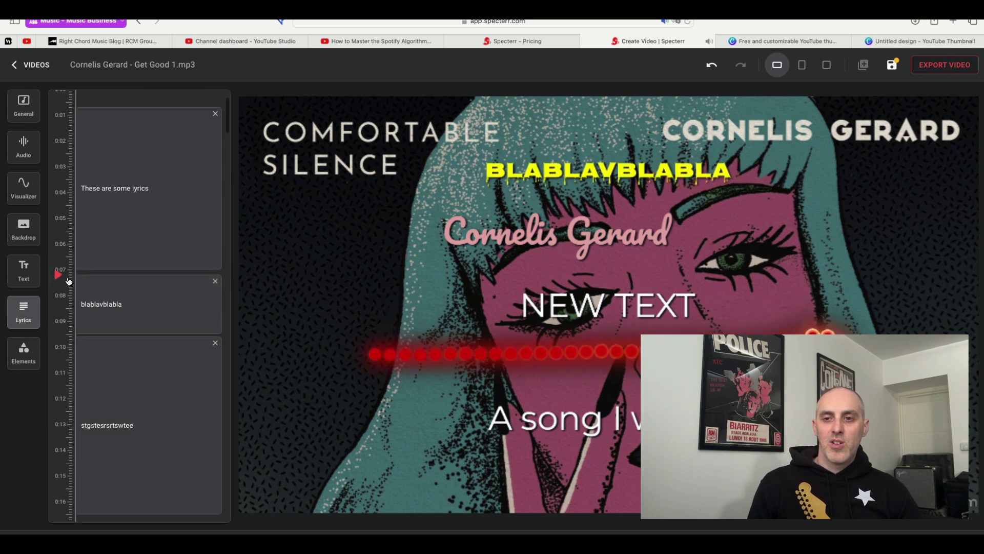
pyautogui.click(65, 308)
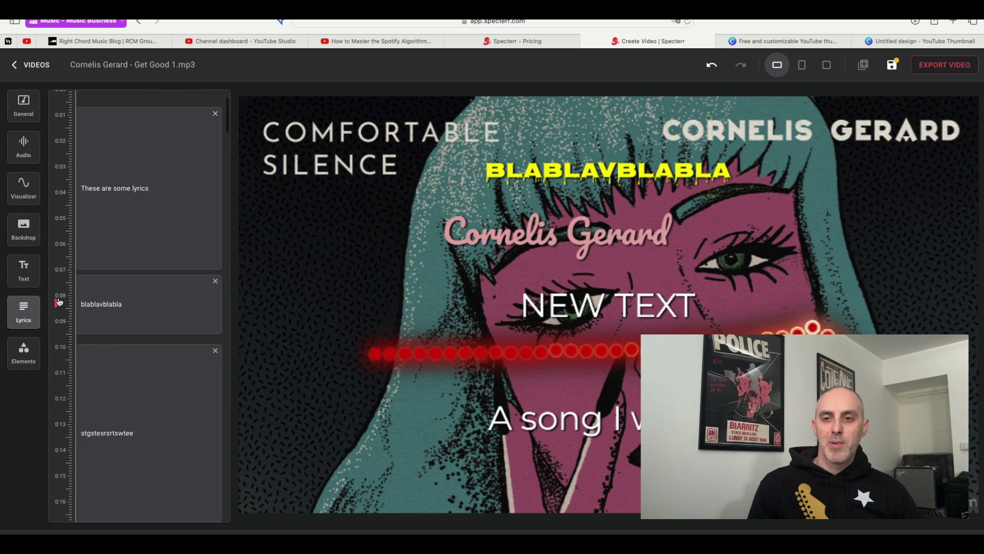
pyautogui.moveTo(60, 301); pyautogui.dragTo(77, 86)
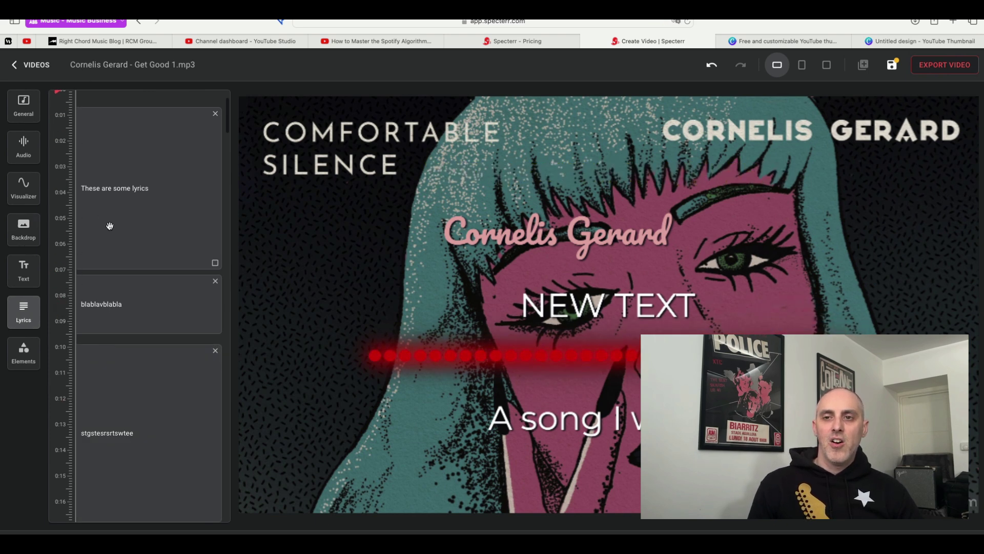
# Nudge 'blablavblabla' to about 0:06–0:08 and 'stgstesrsrtswtee' to start near 0:09, replaying to check.
pyautogui.scroll(-3, 110, 224)
pyautogui.scroll(5, 110, 224)
pyautogui.scroll(-5, 110, 226)
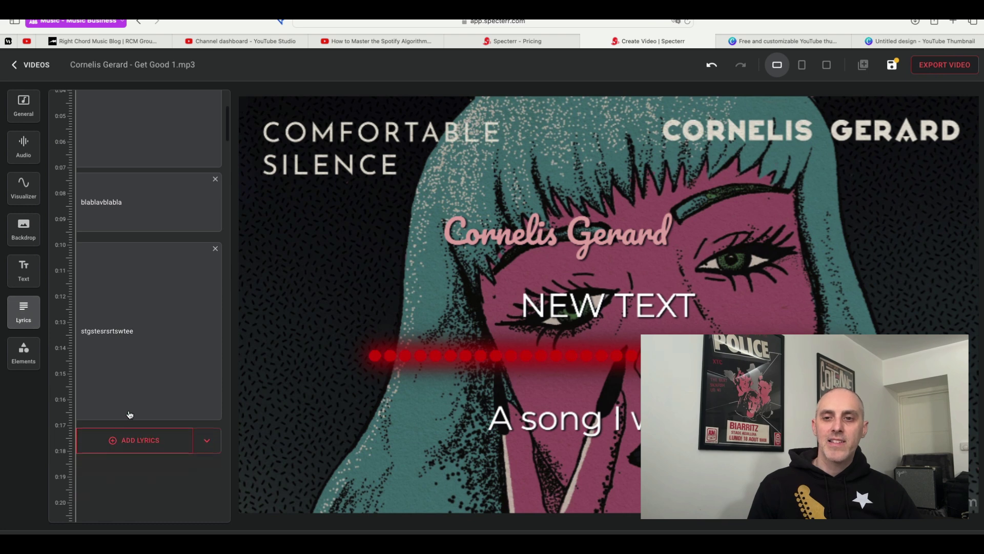
pyautogui.moveTo(159, 279); pyautogui.dragTo(155, 262)
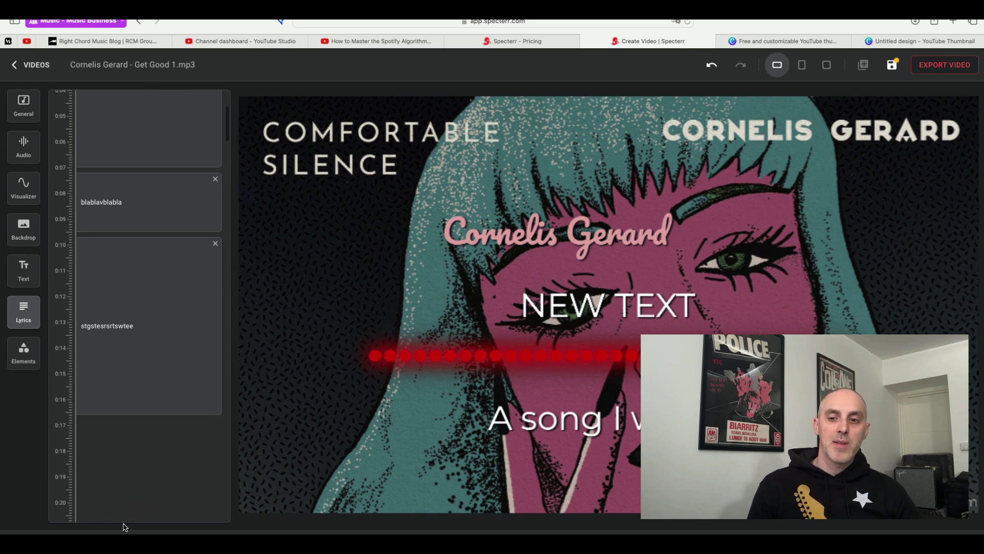
pyautogui.press('space')
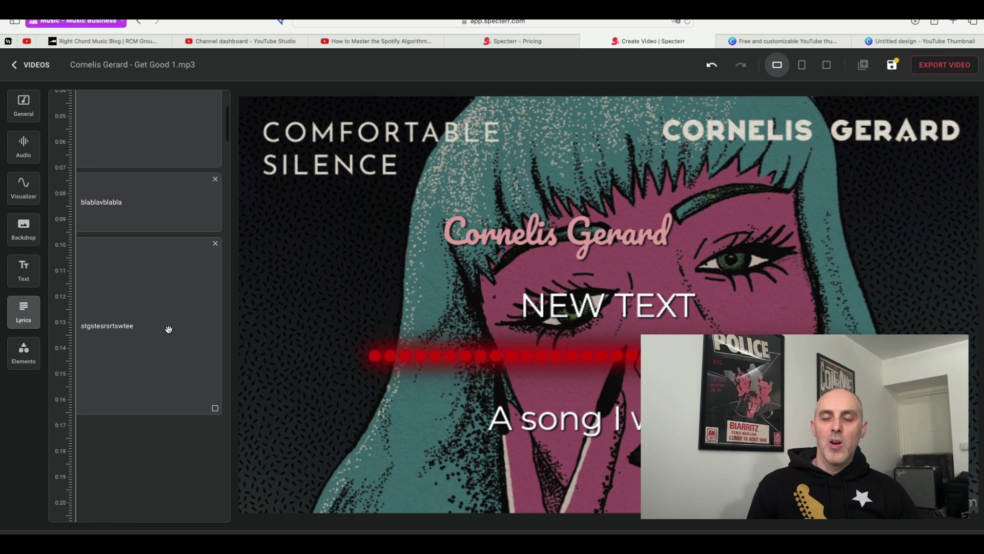
pyautogui.moveTo(161, 258)
pyautogui.mouseDown()
pyautogui.moveTo(161, 312)
pyautogui.moveTo(172, 258)
pyautogui.mouseUp()
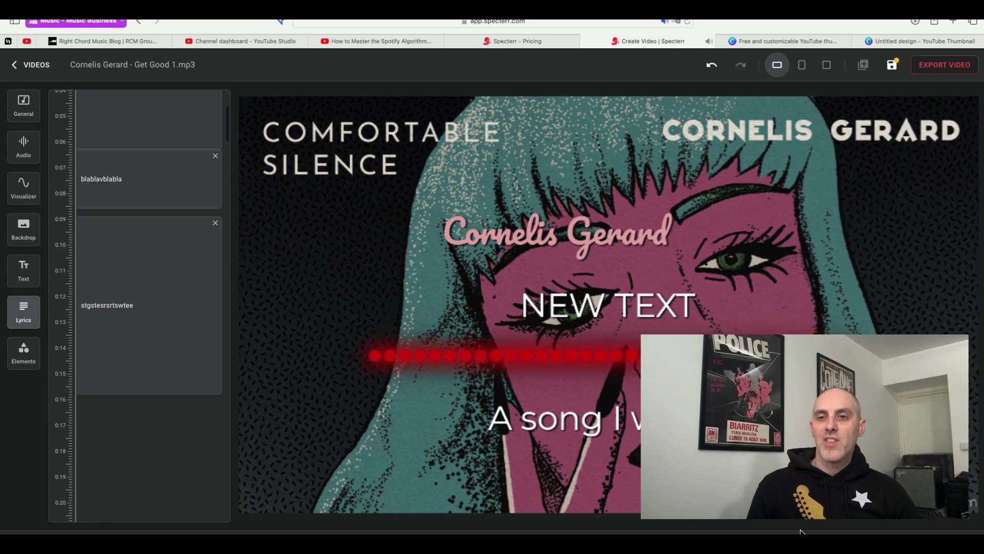
pyautogui.moveTo(176, 179); pyautogui.dragTo(175, 180)
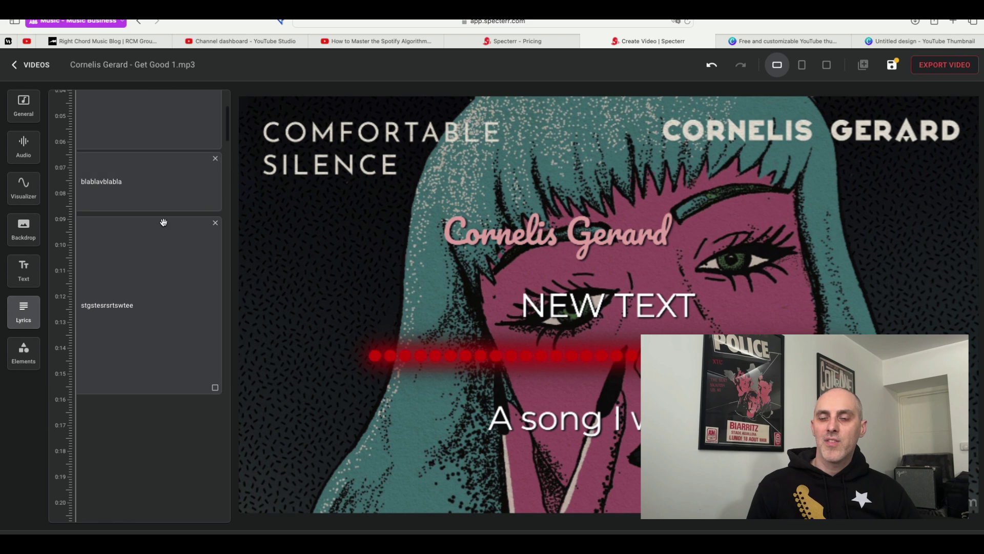
pyautogui.moveTo(162, 228); pyautogui.dragTo(162, 241)
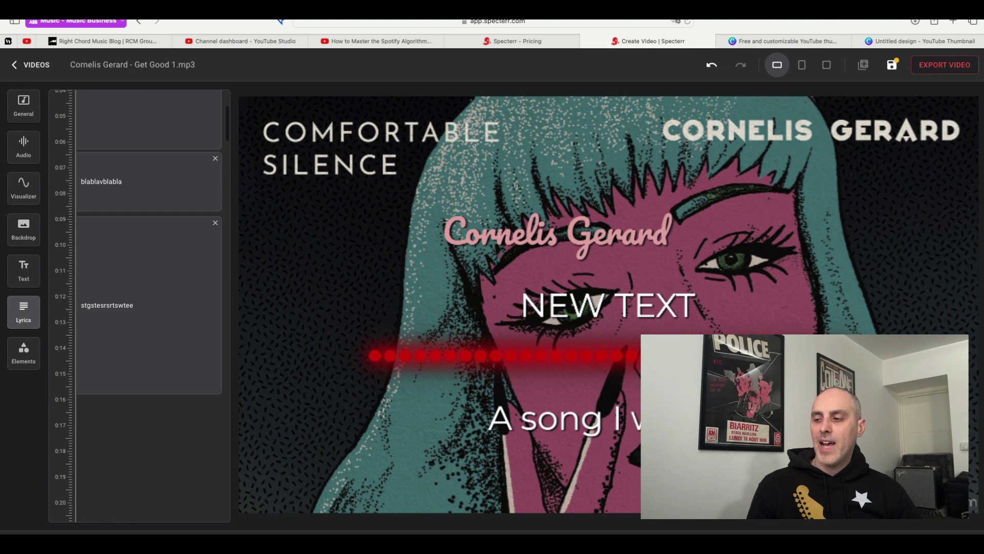
pyautogui.press('space')
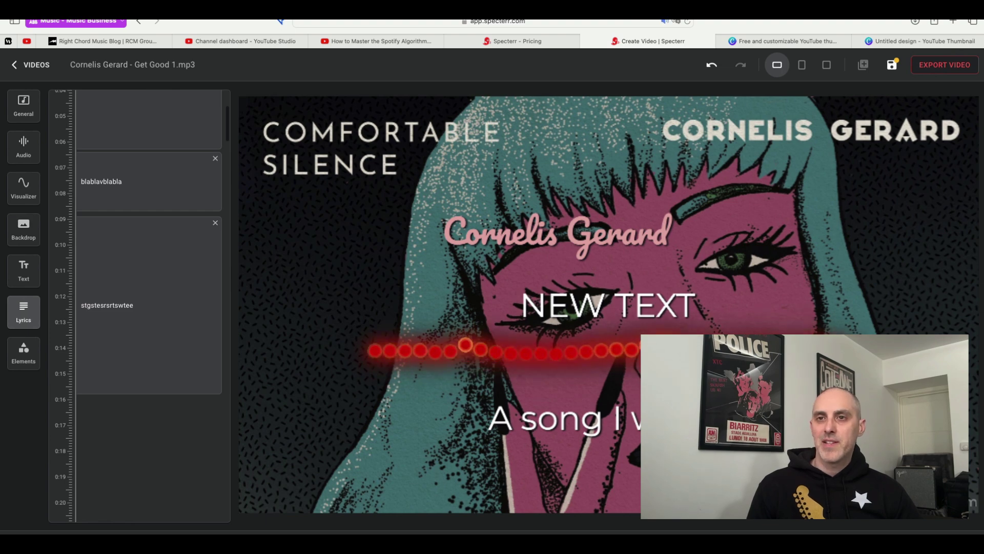
# Discard the unsaved project, view Just Stuff's 3 exports, and open Just Stuff for editing.
pyautogui.click(32, 65)
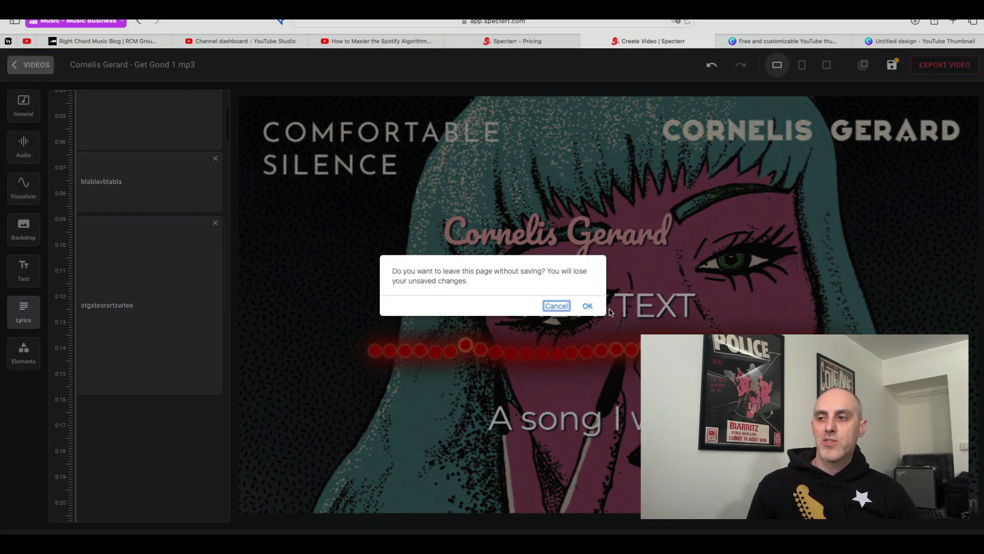
pyautogui.click(588, 307)
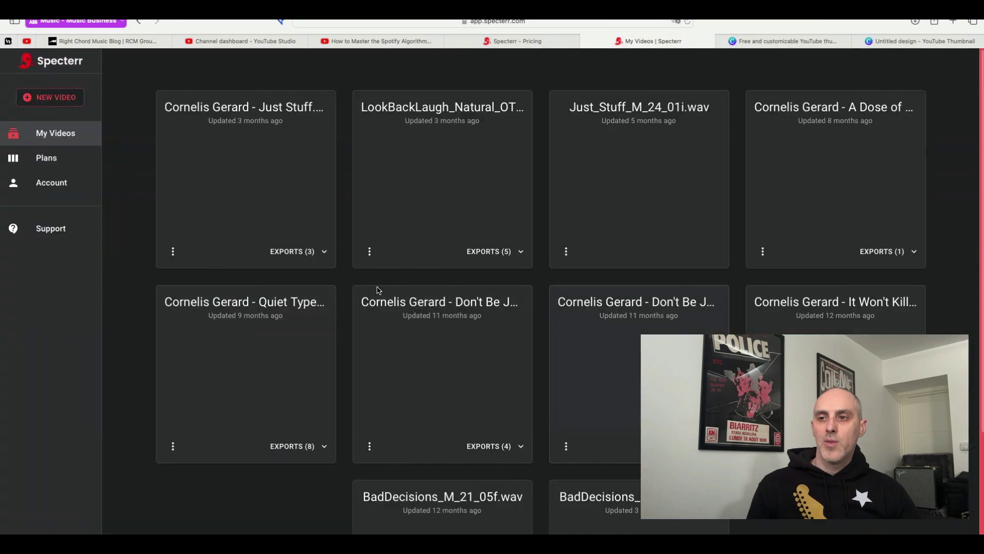
pyautogui.click(174, 252)
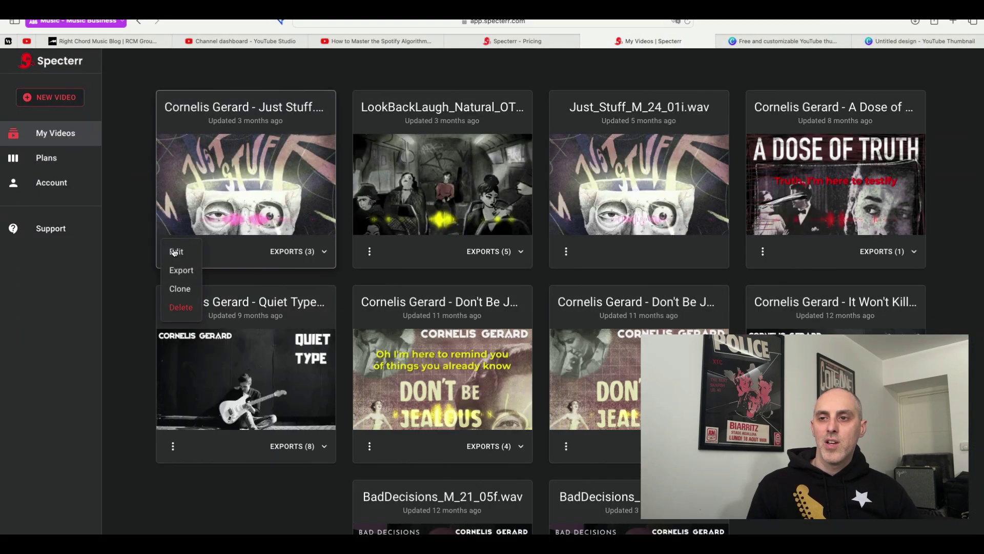
pyautogui.click(328, 253)
pyautogui.click(327, 253)
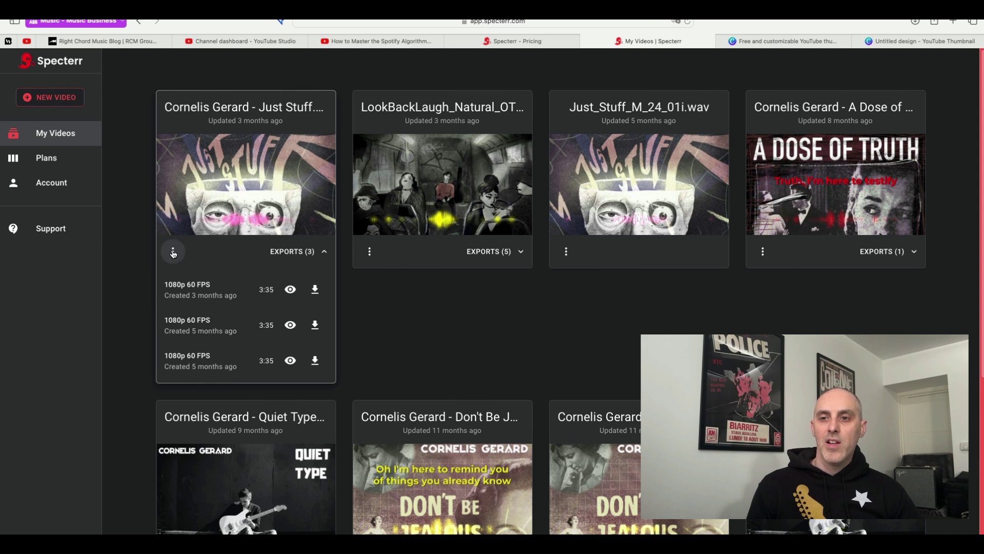
pyautogui.click(174, 252)
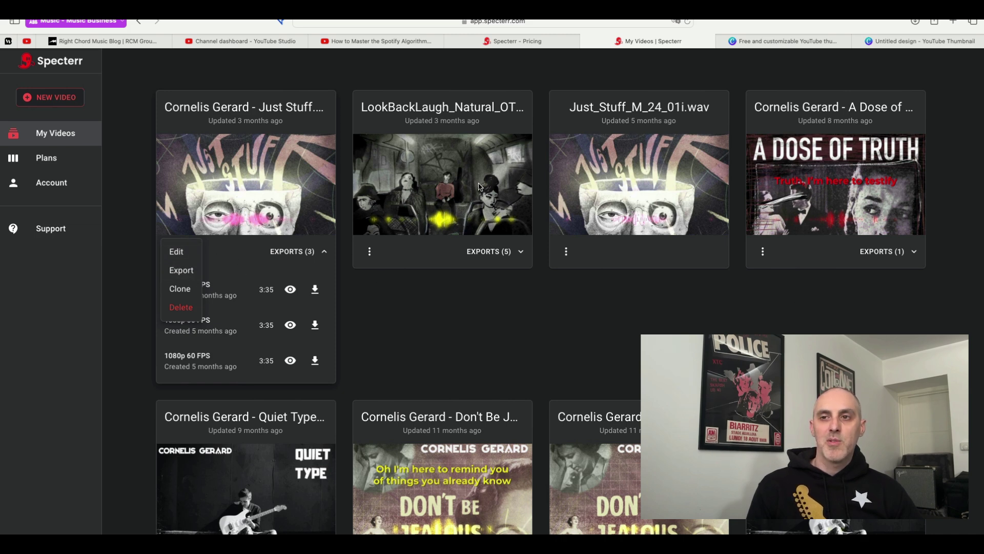
pyautogui.click(178, 252)
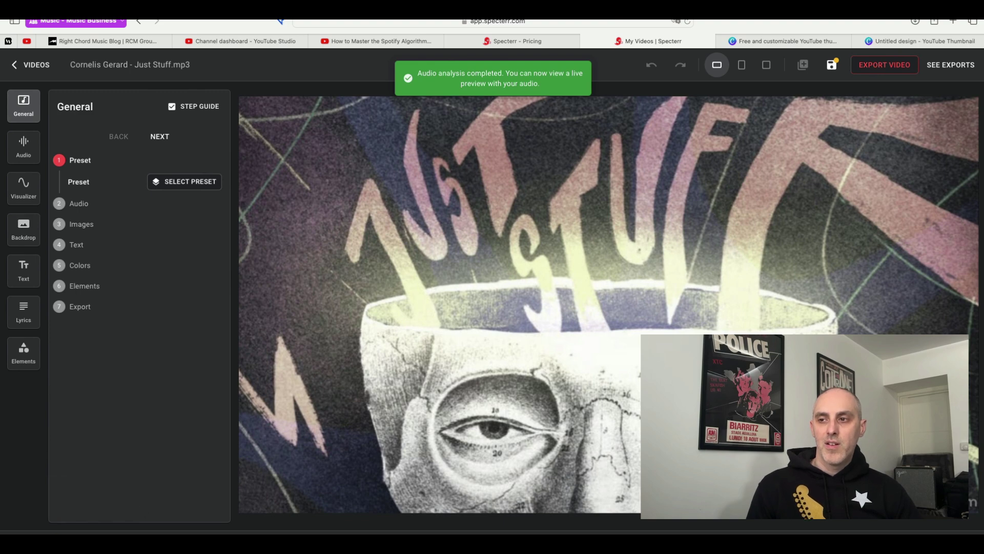
# Play the Just Stuff preview to watch the pink wave and timed lyrics.
pyautogui.press('space')
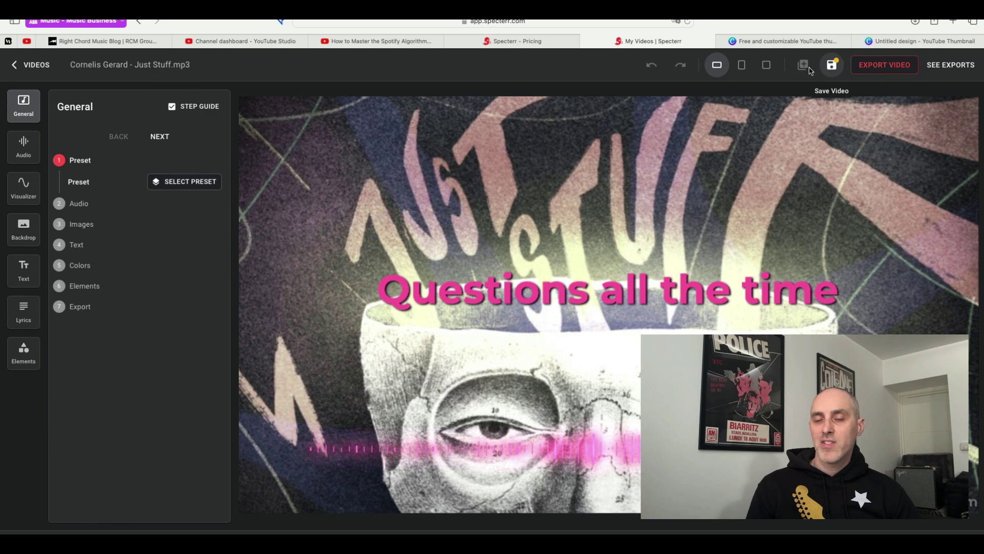
# Choose 1080p 60fps in the export settings and start the Just Stuff export.
pyautogui.click(884, 68)
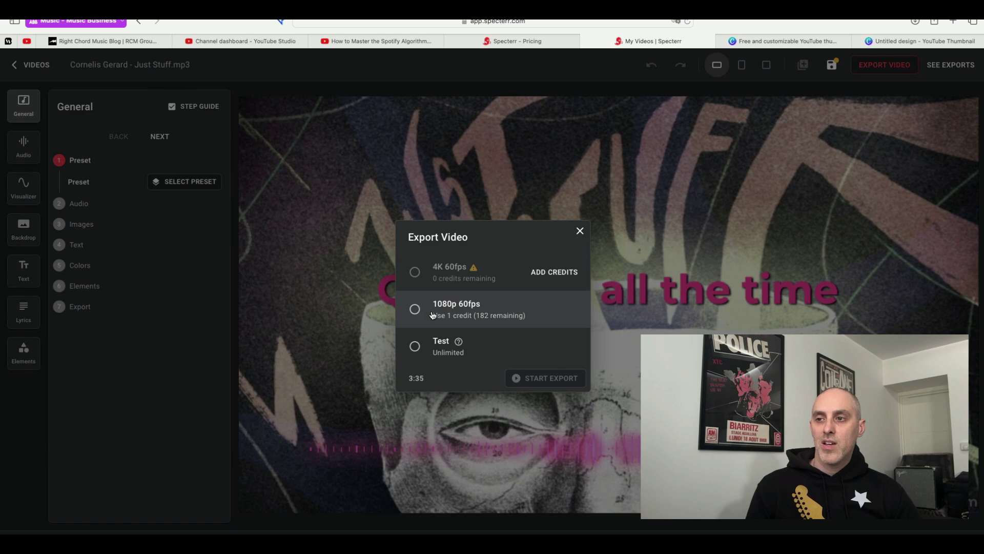
pyautogui.click(415, 310)
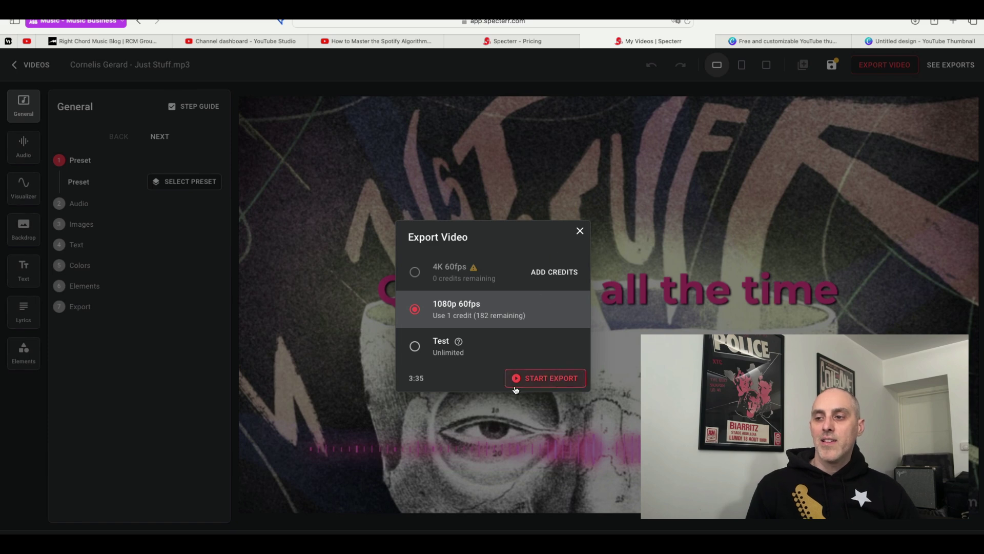
pyautogui.click(579, 232)
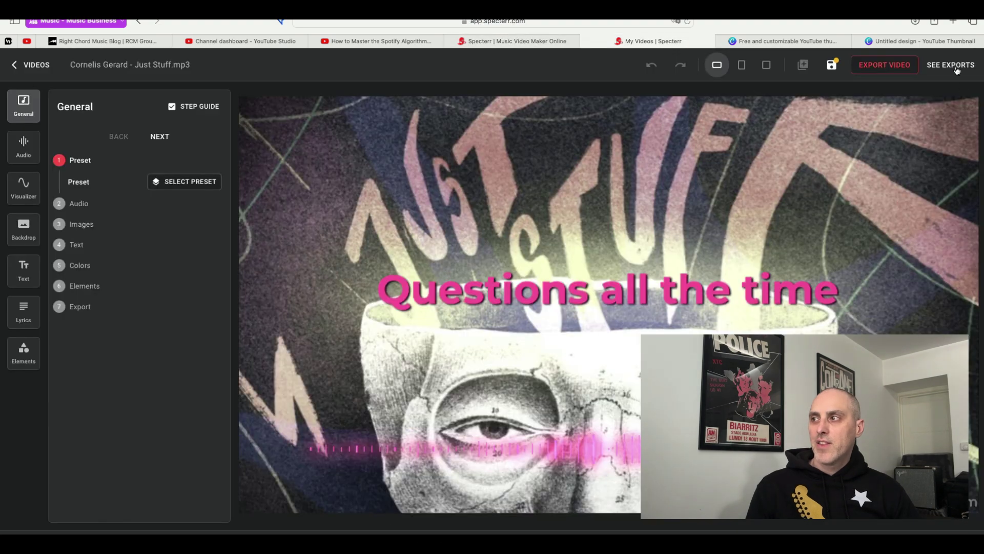
pyautogui.click(888, 65)
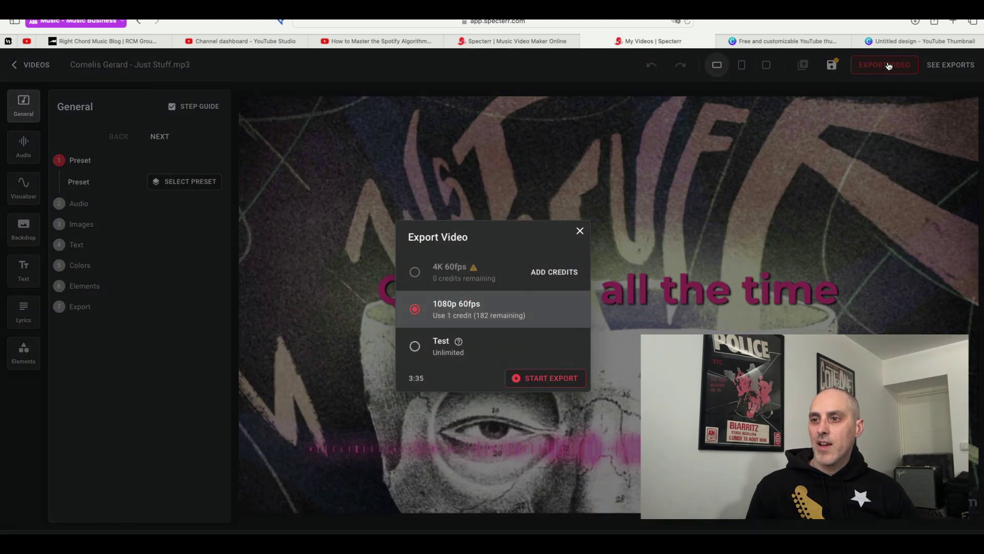
pyautogui.click(550, 379)
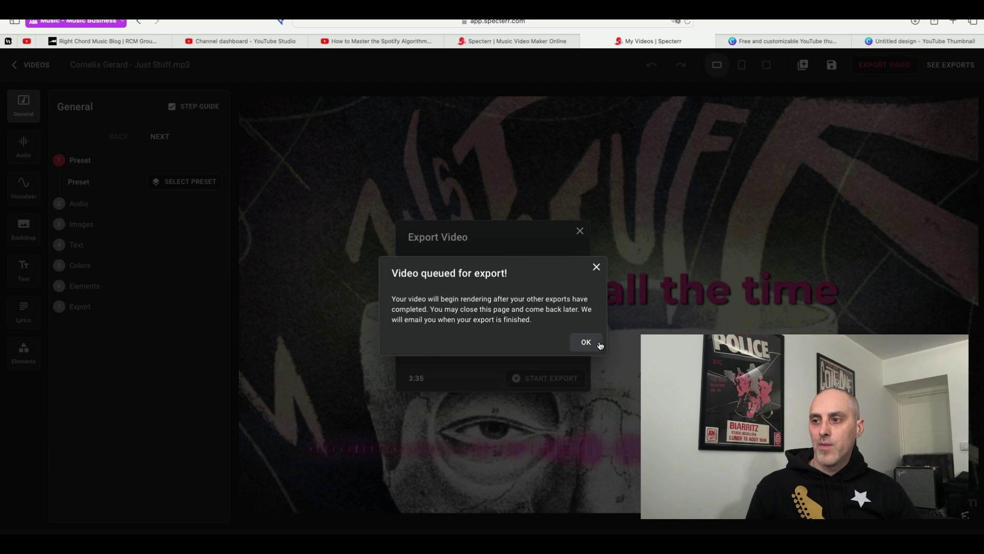
# Dismiss the 'Video queued for export!' notice and wait for rendering to finish.
pyautogui.click(587, 341)
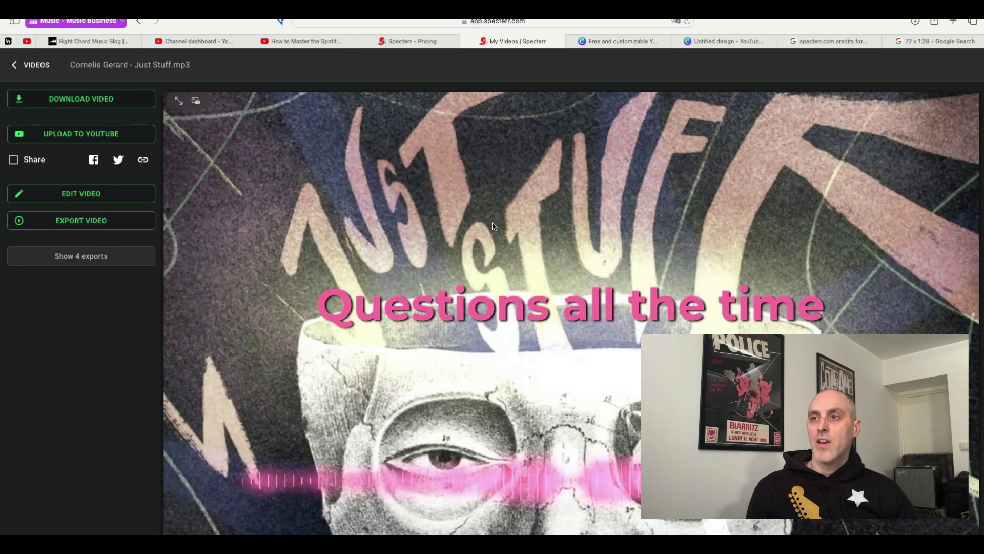
# Go to the Specterr pricing page and review the Unlimited, Pro and free plans, including the free plan's watermark limit.
pyautogui.click(433, 41)
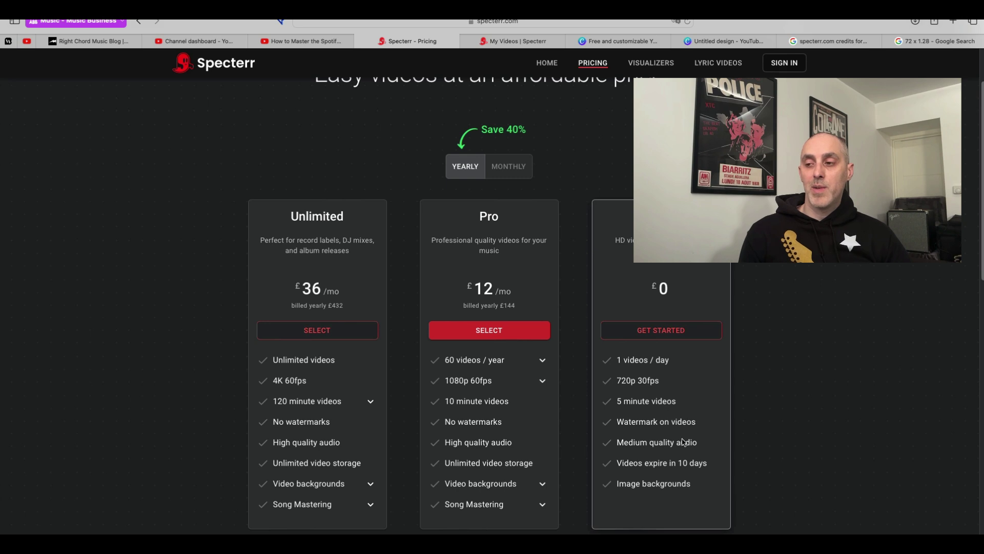
pyautogui.scroll(-1, 682, 446)
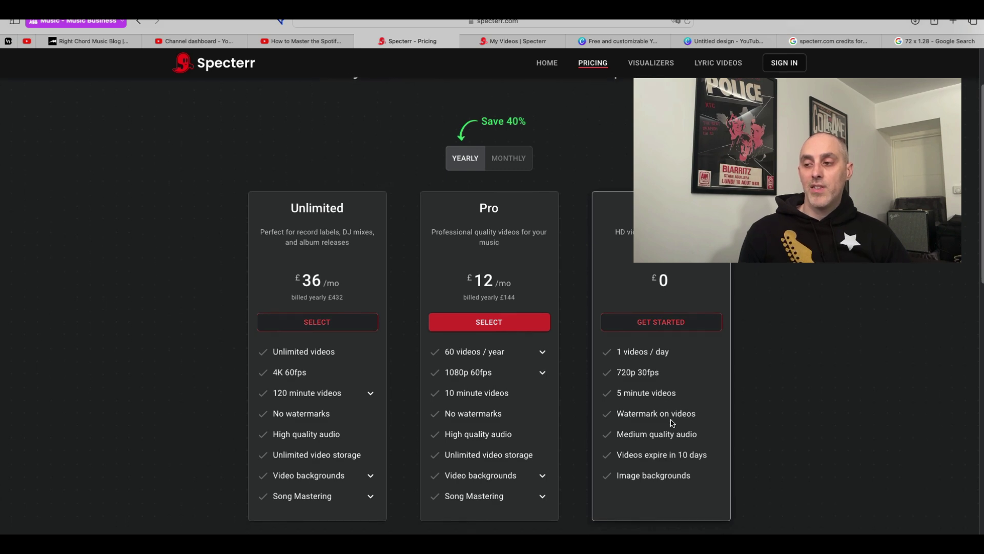
pyautogui.moveTo(697, 414); pyautogui.dragTo(615, 413)
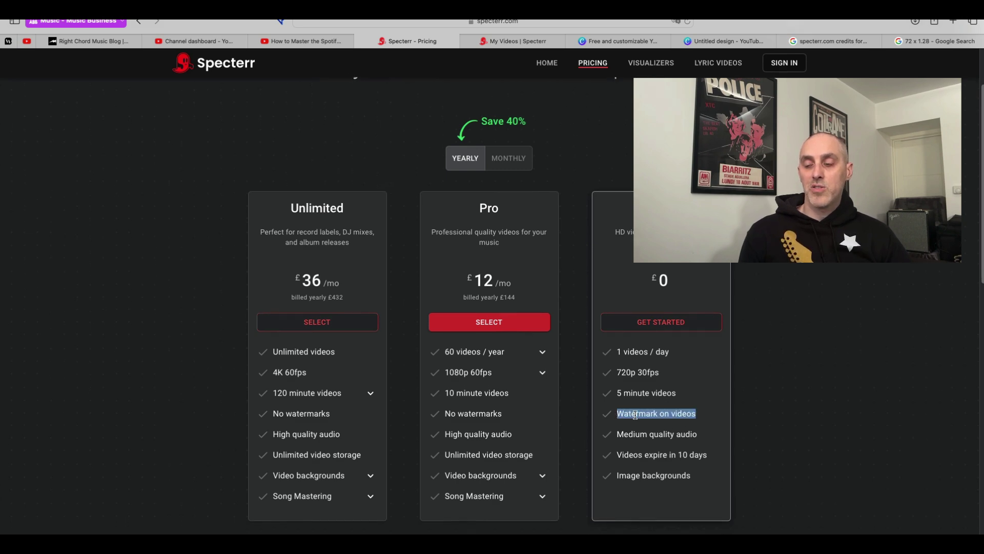
pyautogui.click(495, 376)
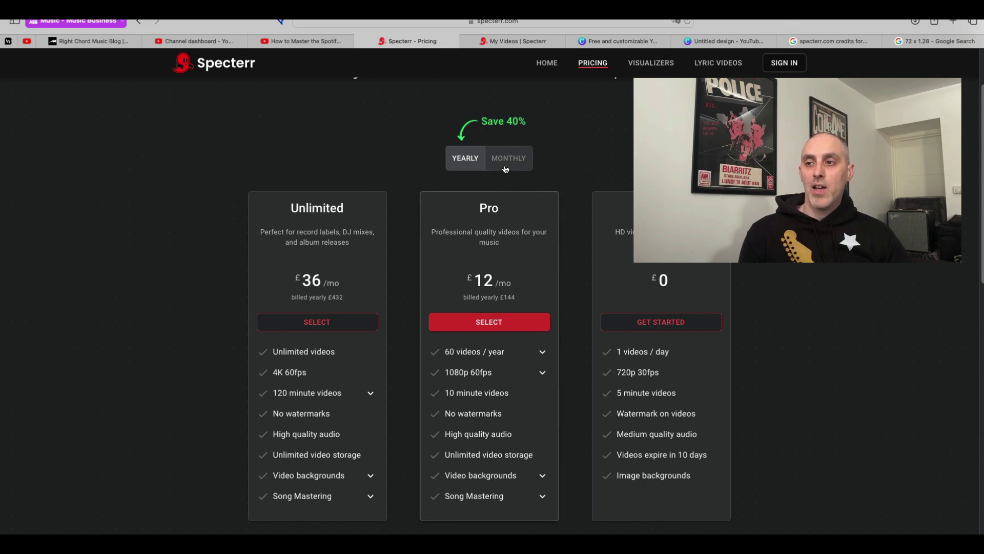
# Change the Pro plan's quality from 1080p 60fps to 720p 30fps, dropping it to £6/mo.
pyautogui.click(541, 373)
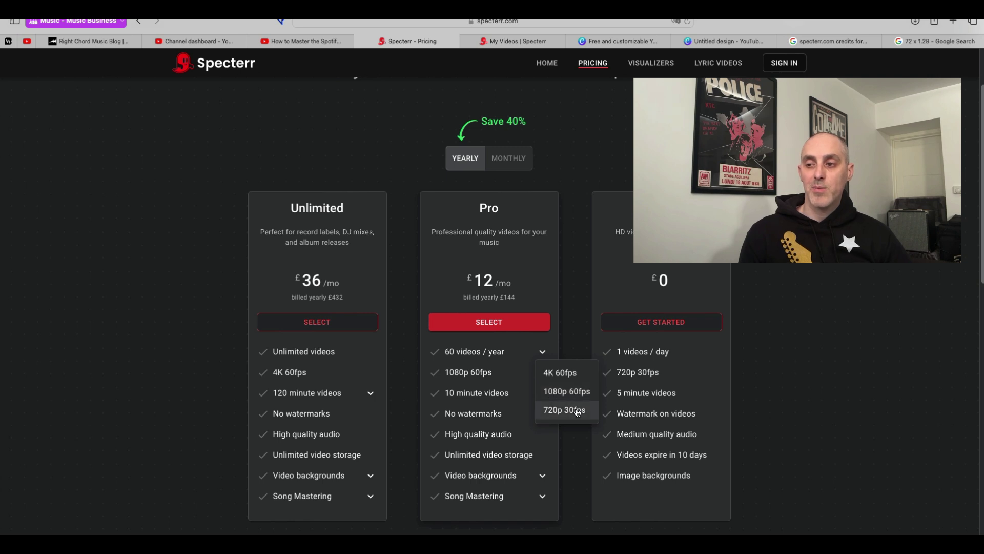
pyautogui.click(577, 413)
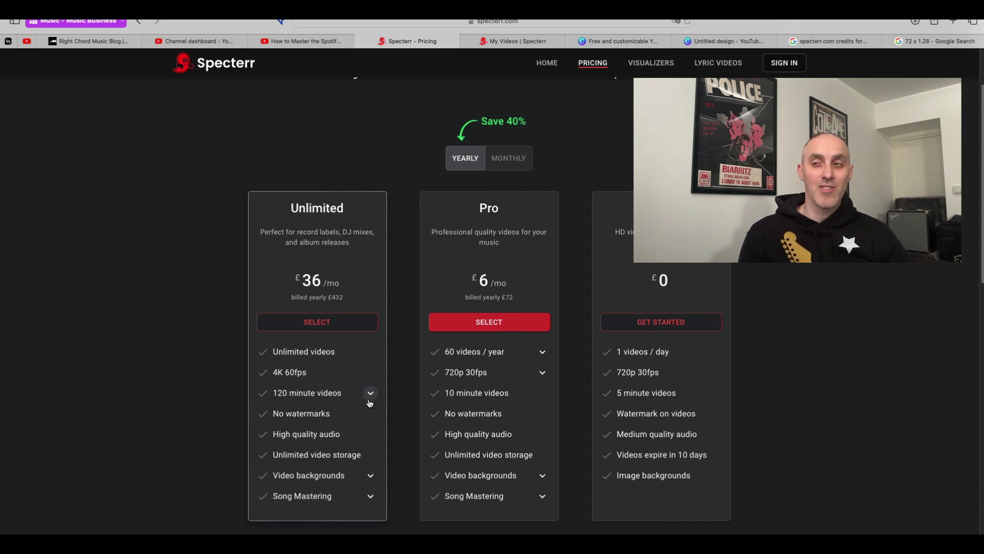
# Switch to monthly billing and compare the plans: Unlimited £60/mo, Pro £8/mo, free £0.
pyautogui.click(509, 162)
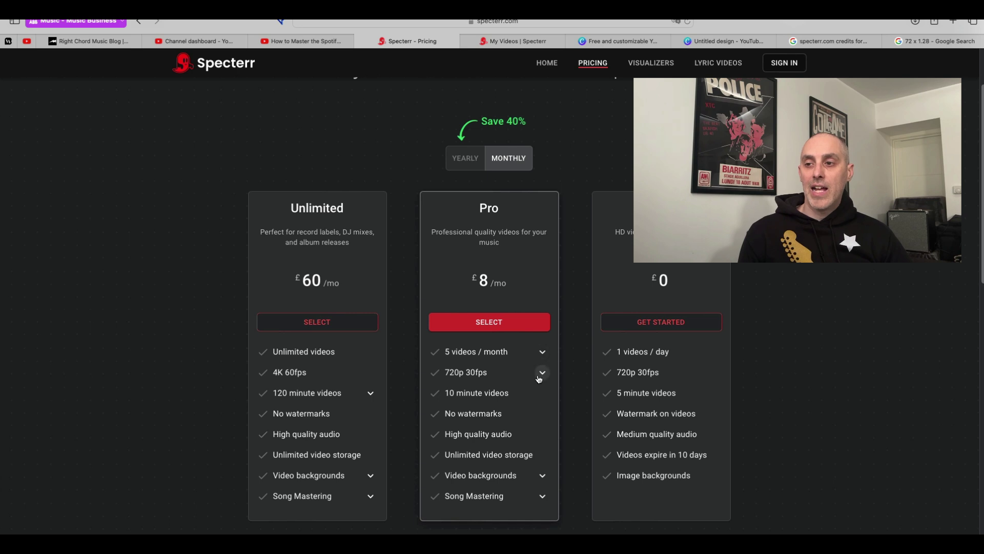
pyautogui.moveTo(541, 374)
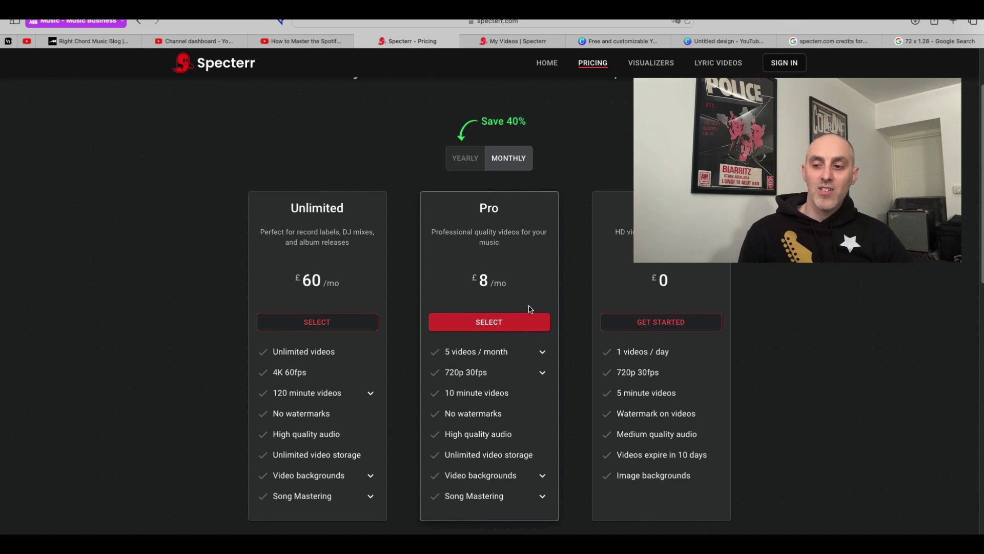
pyautogui.scroll(-2, 530, 310)
pyautogui.scroll(3, 530, 315)
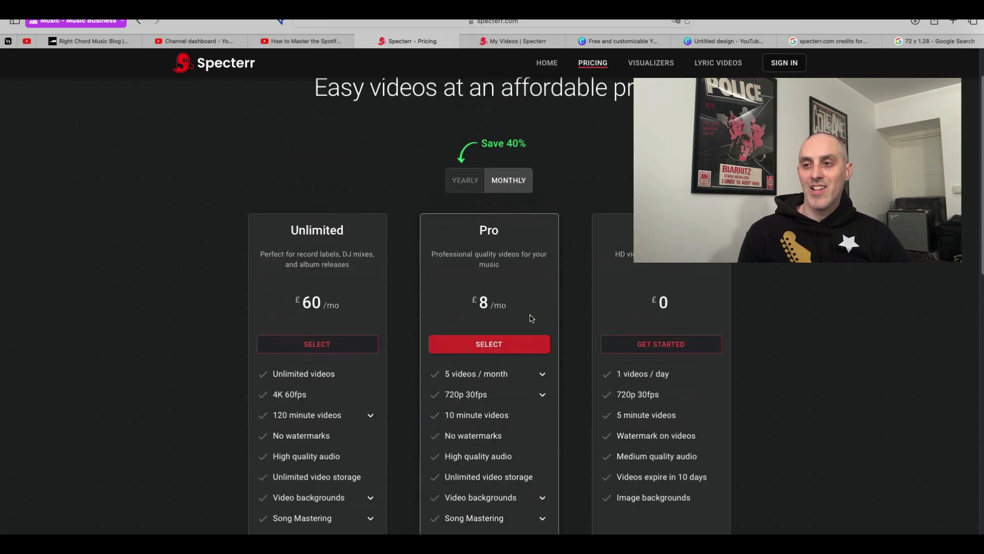
pyautogui.scroll(-1, 532, 318)
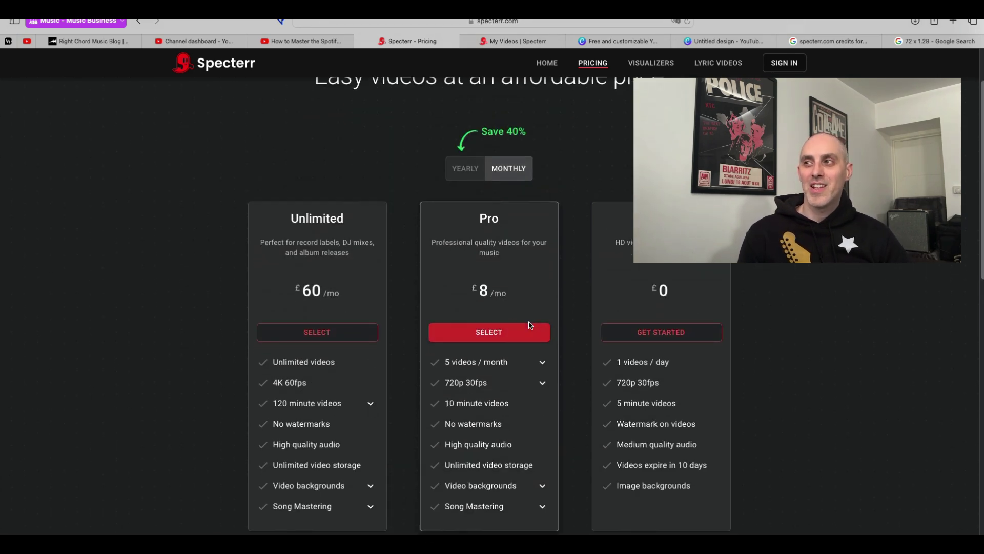